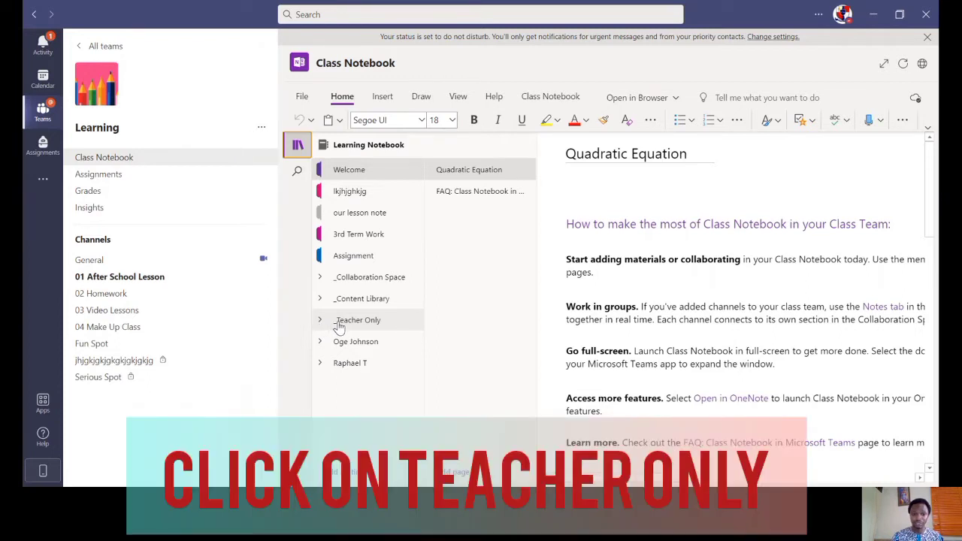
Expand the _Teacher Only section group and add a new notebook section named "Week 5".
click(338, 327)
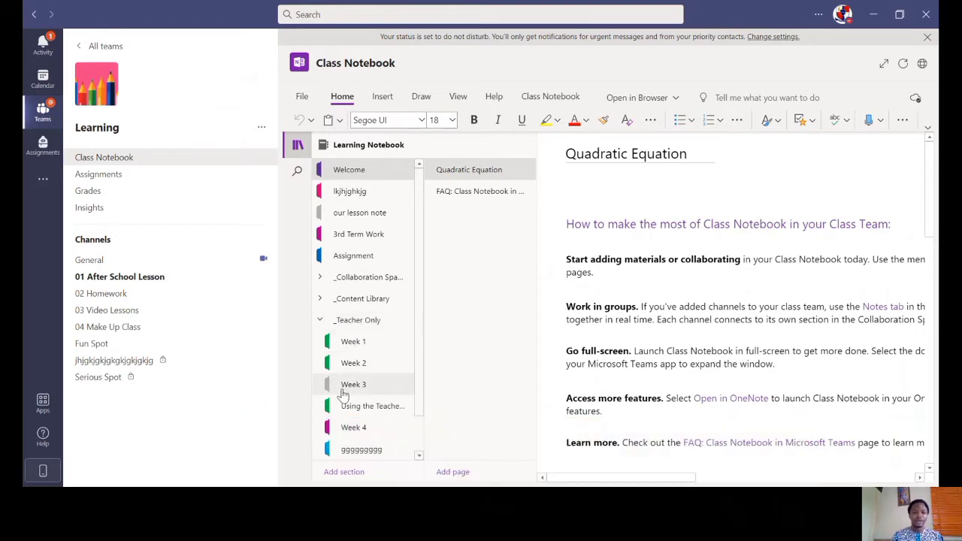
scroll(380, 371, down, 1)
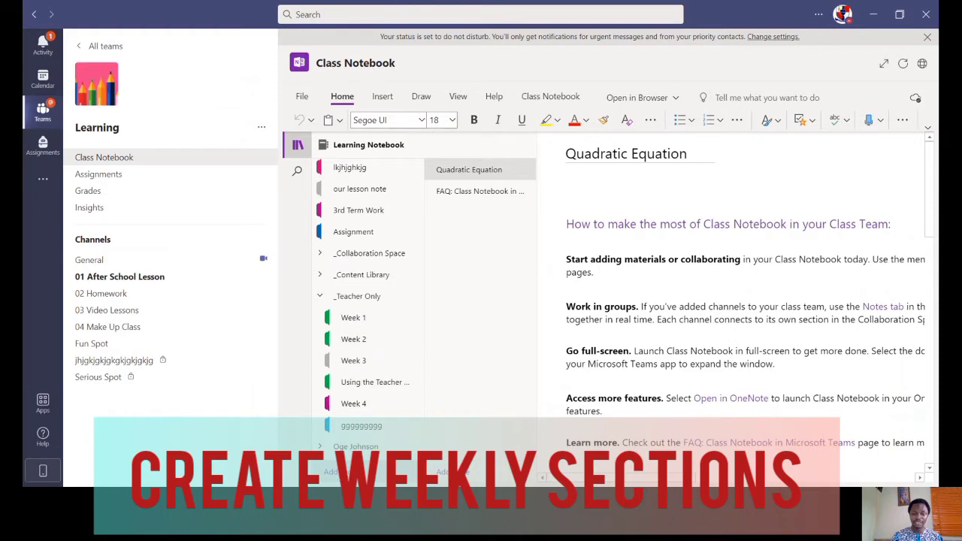
click(343, 473)
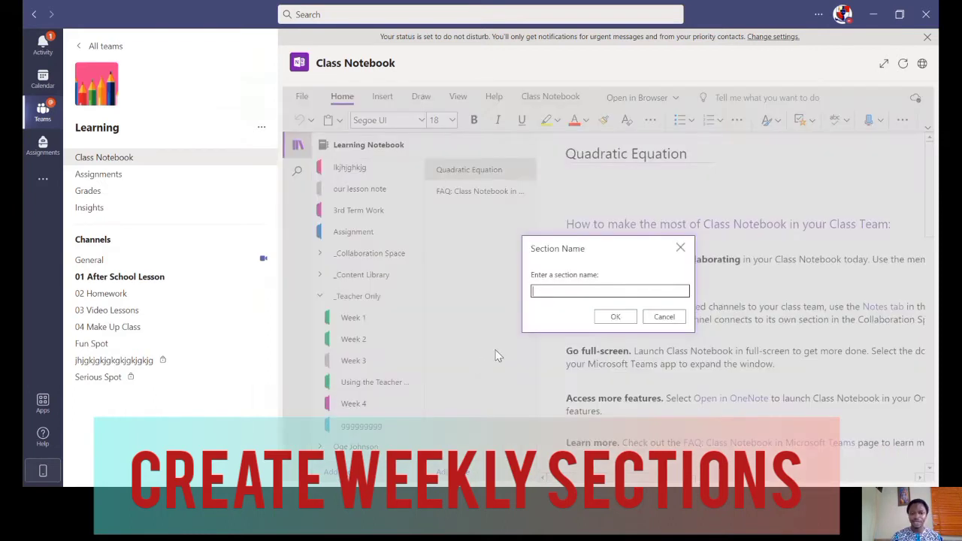
text(Week 5)
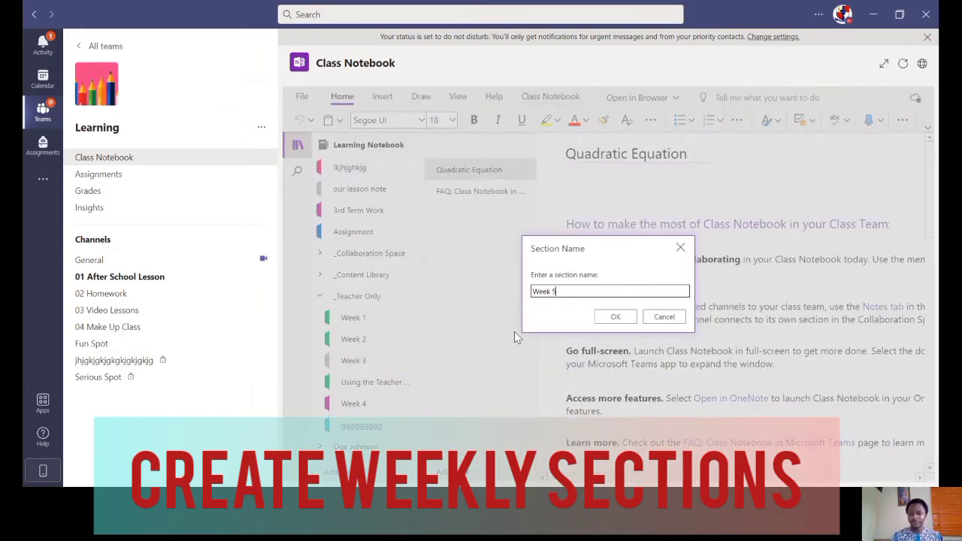
click(615, 317)
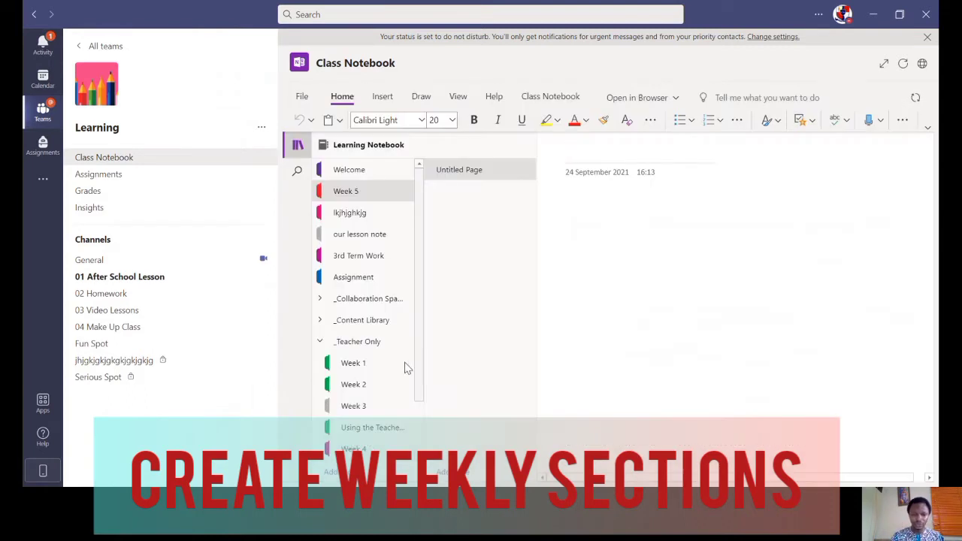
Add a page titled "Plant Cell" to the Week 1 section of _Teacher Only.
scroll(359, 385, down, 2)
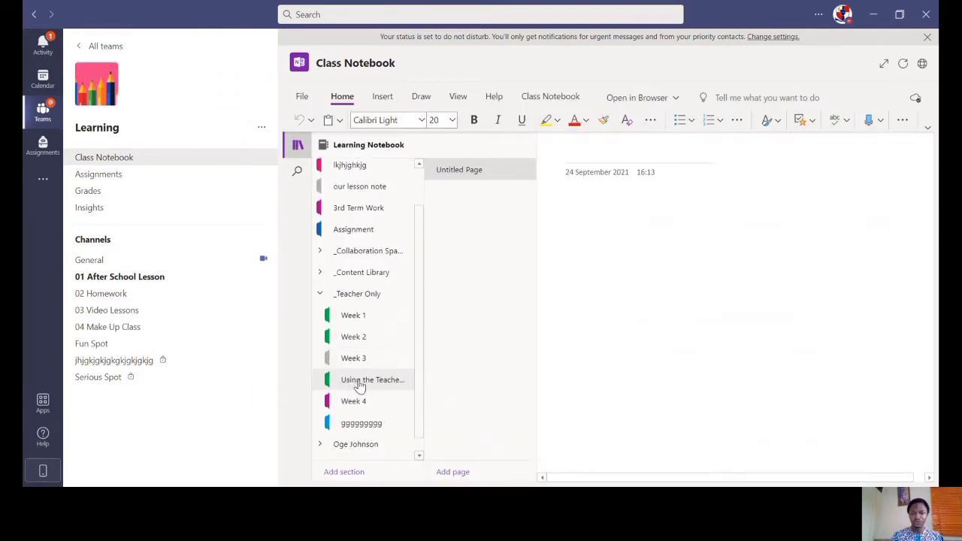
click(366, 322)
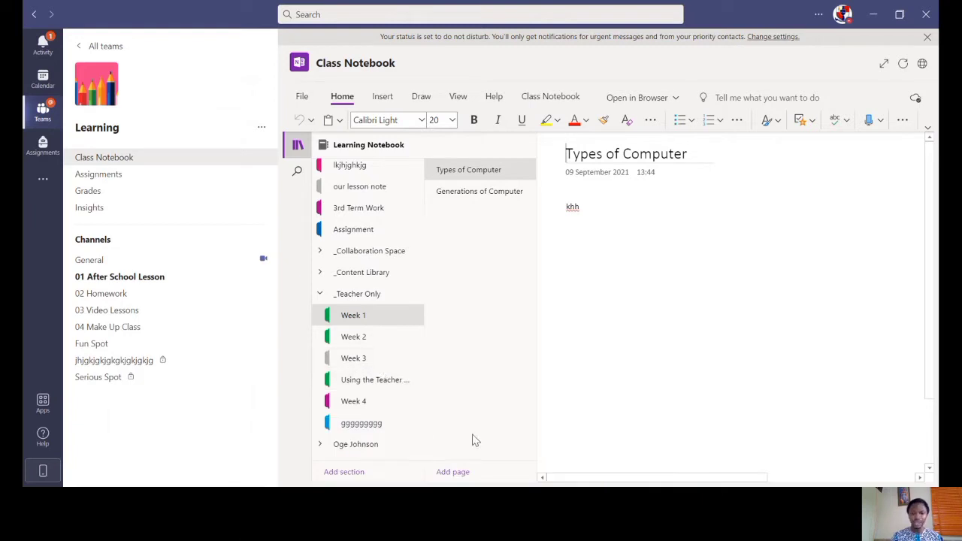
click(464, 475)
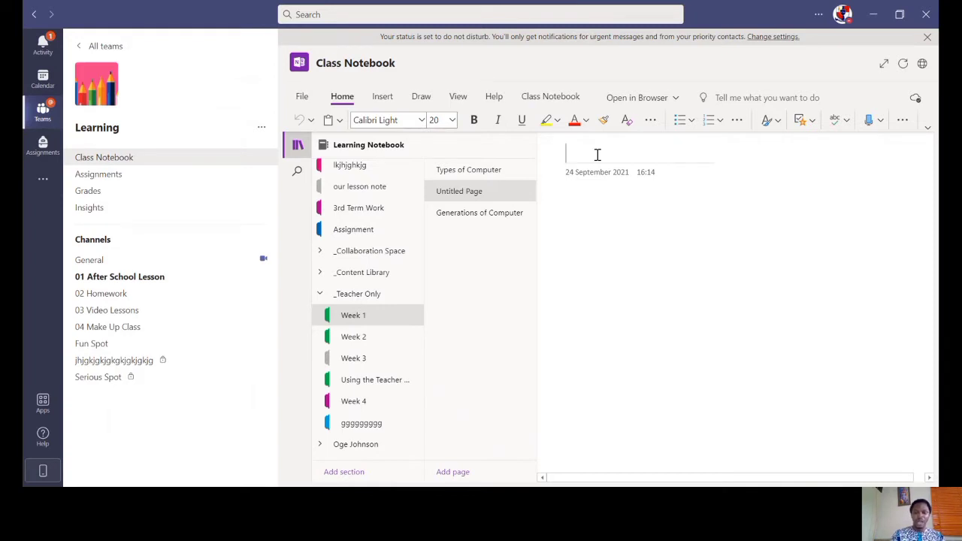
text(Plant Cell)
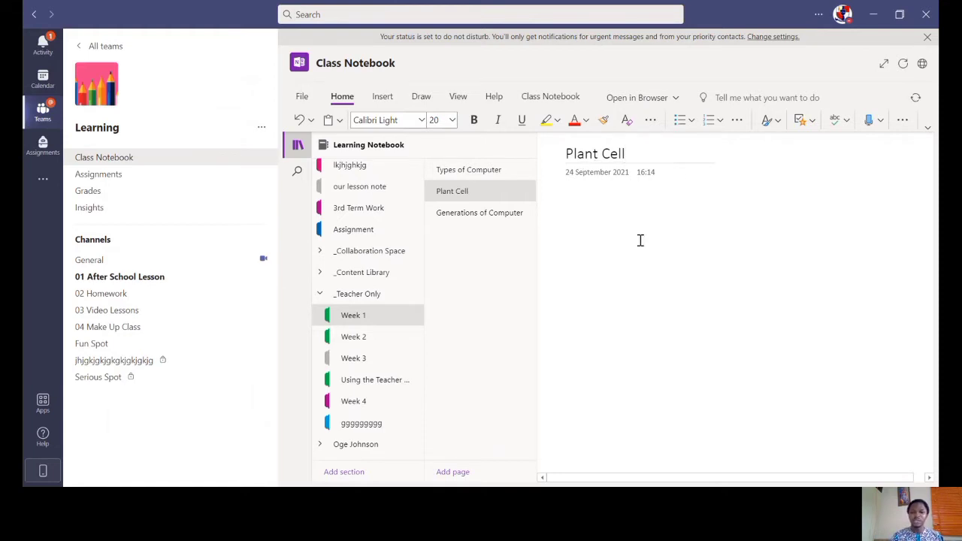
key(Return)
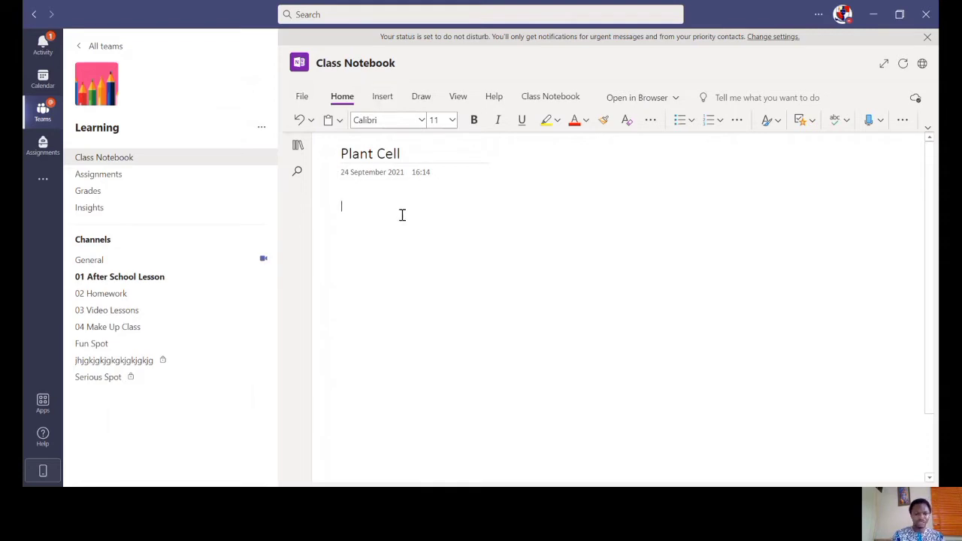
Write "This is your class note on Plant Cell." as the first line of the page body.
text(This is)
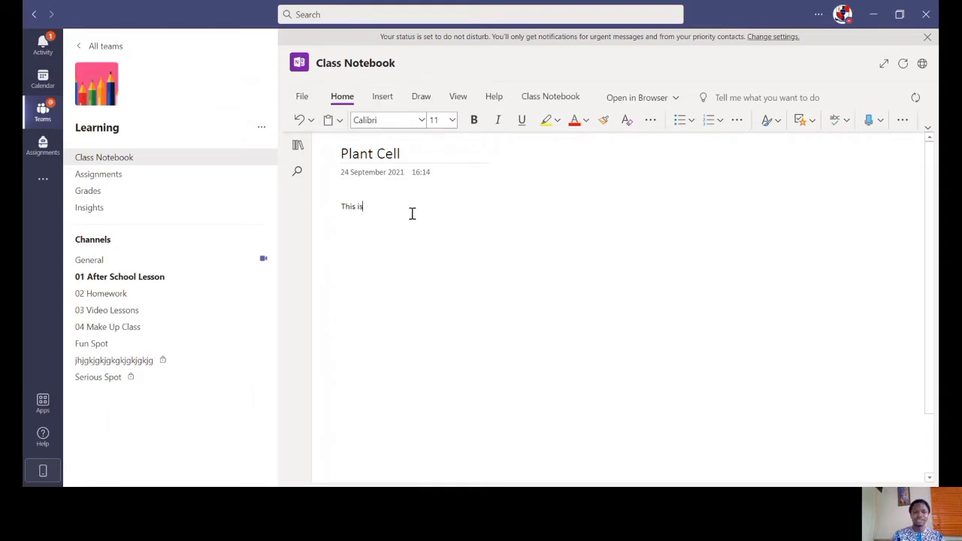
text( your note)
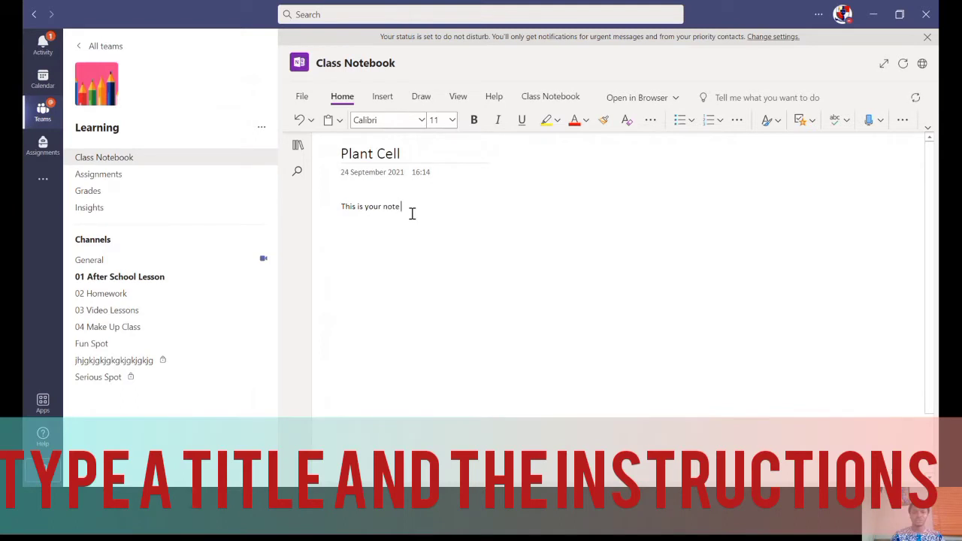
key(BackSpace)
key(BackSpace)
key(BackSpace)
key(BackSpace)
key(BackSpace)
text(class note on Plant Cell.)
Add the instruction "Ensure that you download or copy into your exercise book" after a blank line, and start a new line below it.
key(Return)
key(Return)
text(Ensur)
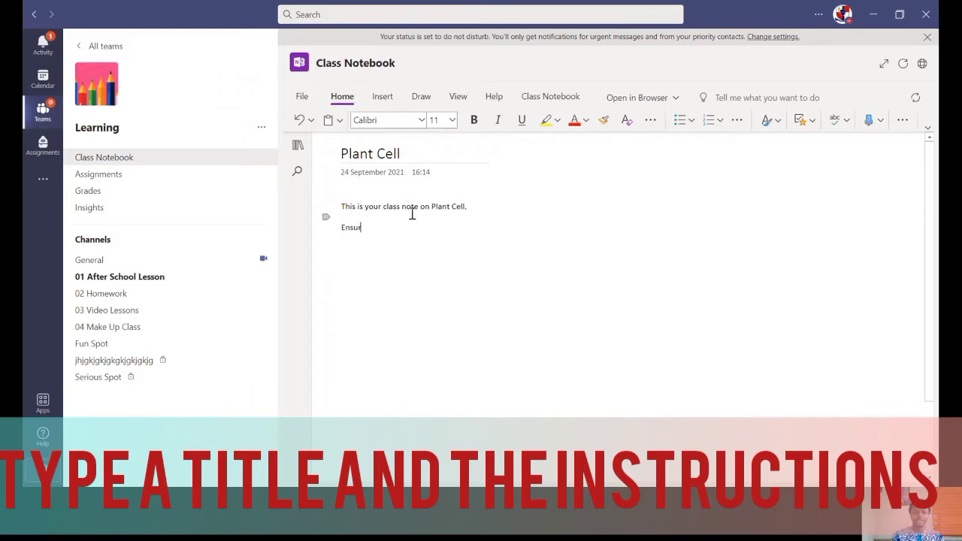
text(e that you download or copy into)
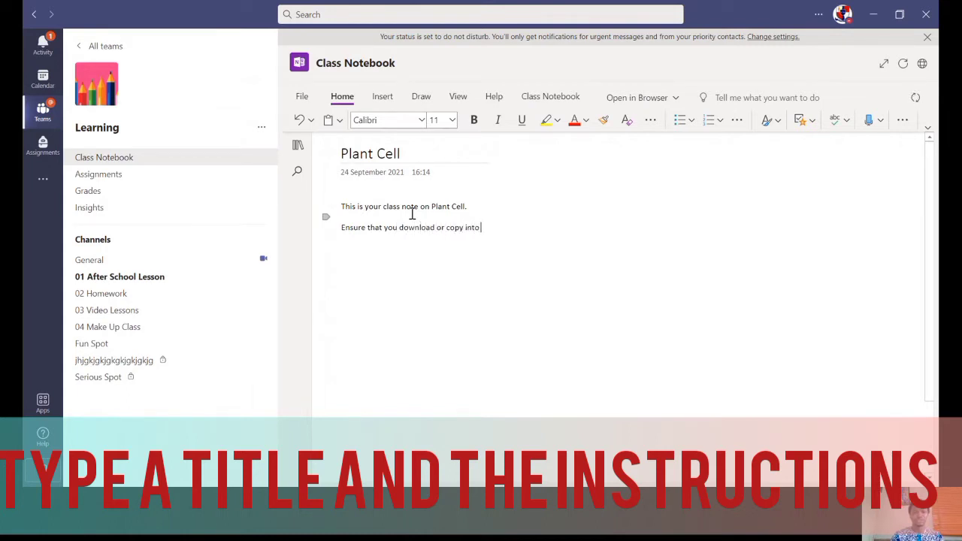
text( your exercise book)
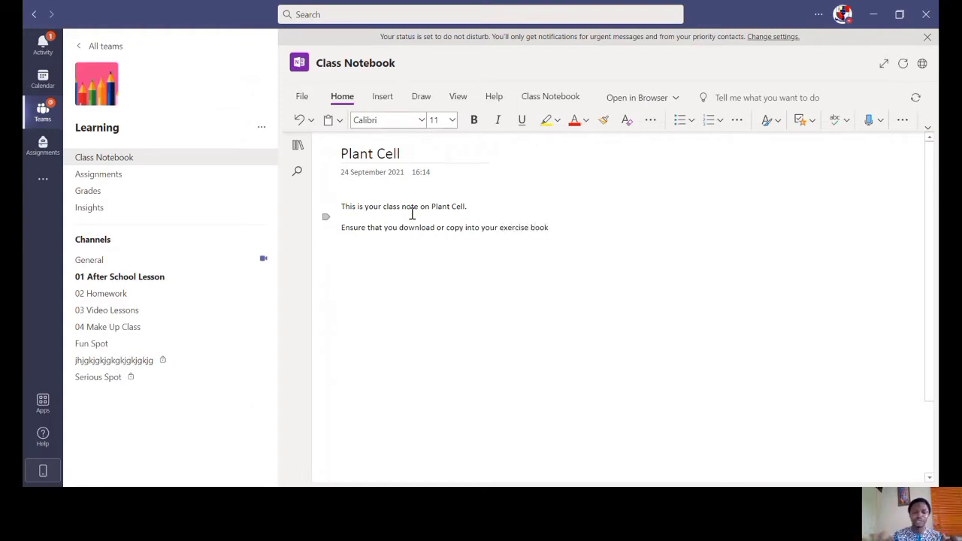
key(Return)
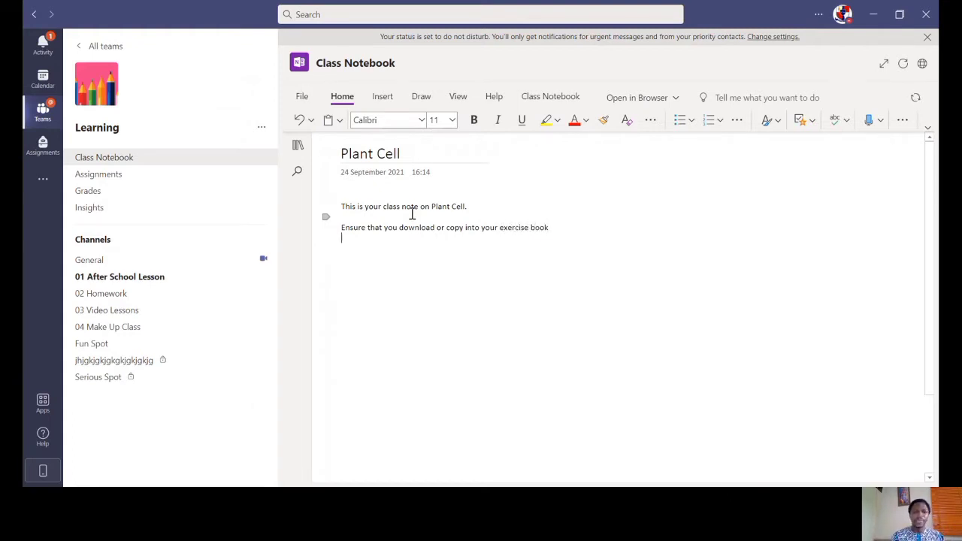
Insert the Word document "computer question" from the Documents folder as a file printout below the instructions.
click(384, 97)
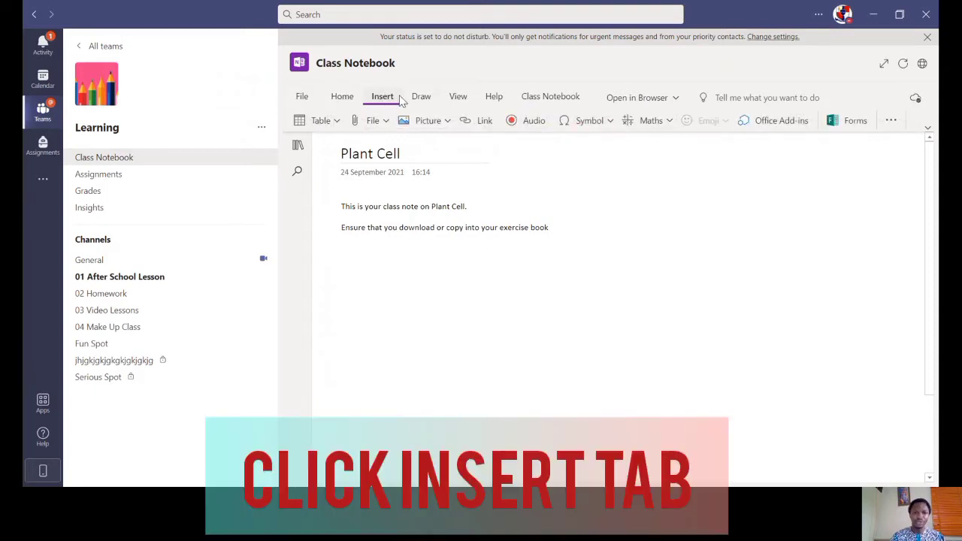
click(378, 121)
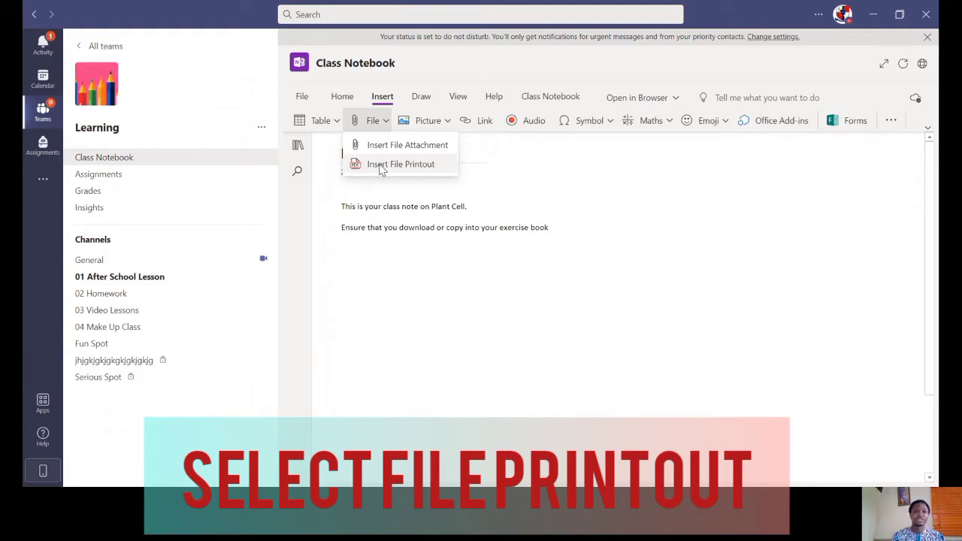
click(383, 166)
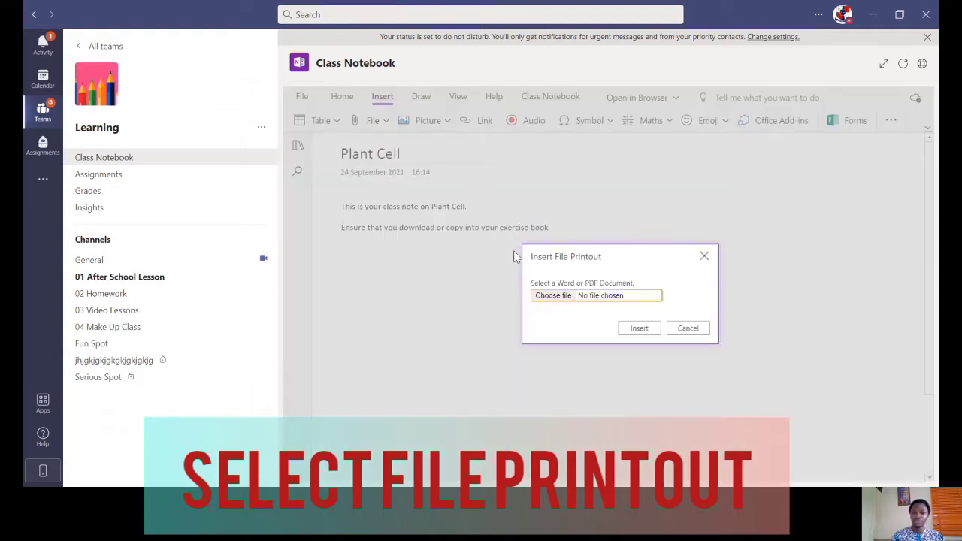
click(554, 295)
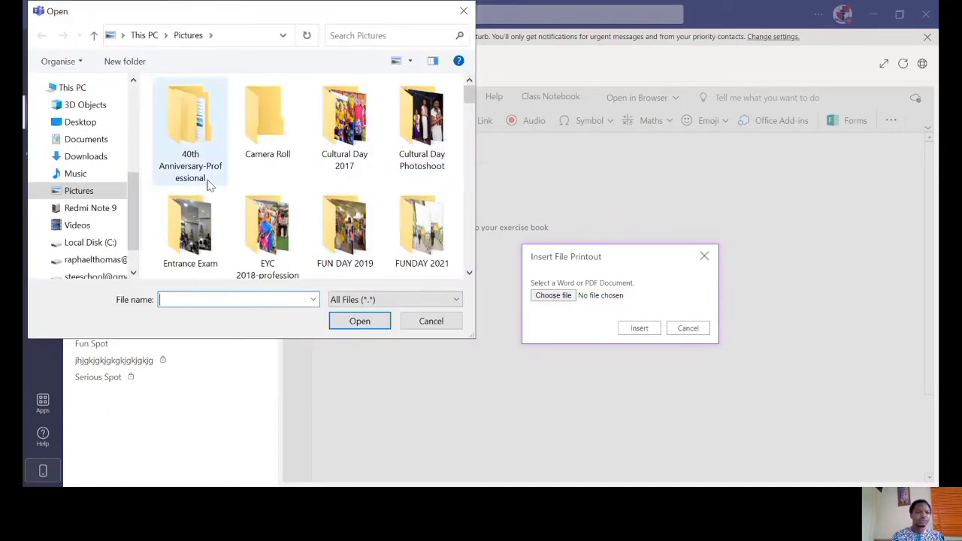
click(103, 147)
scroll(348, 215, down, 3)
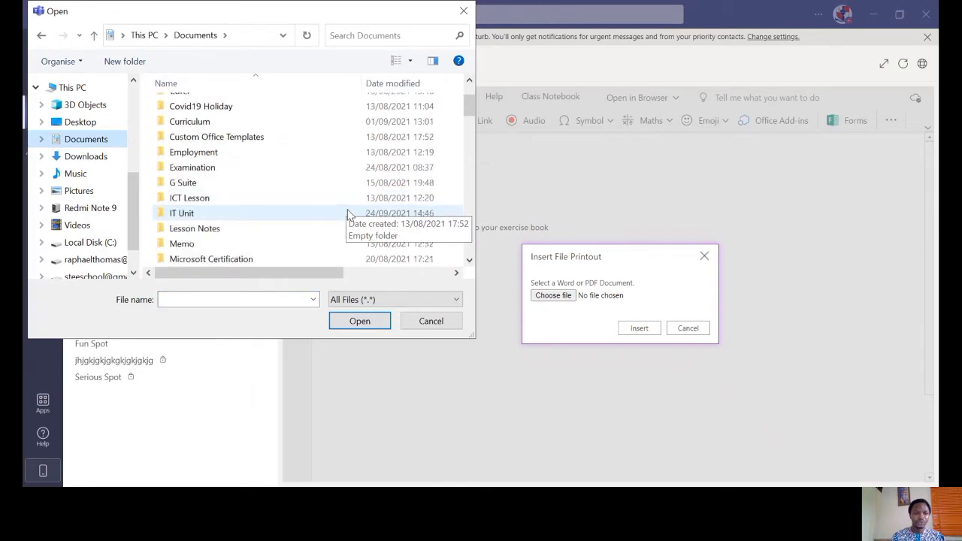
scroll(348, 215, down, 2)
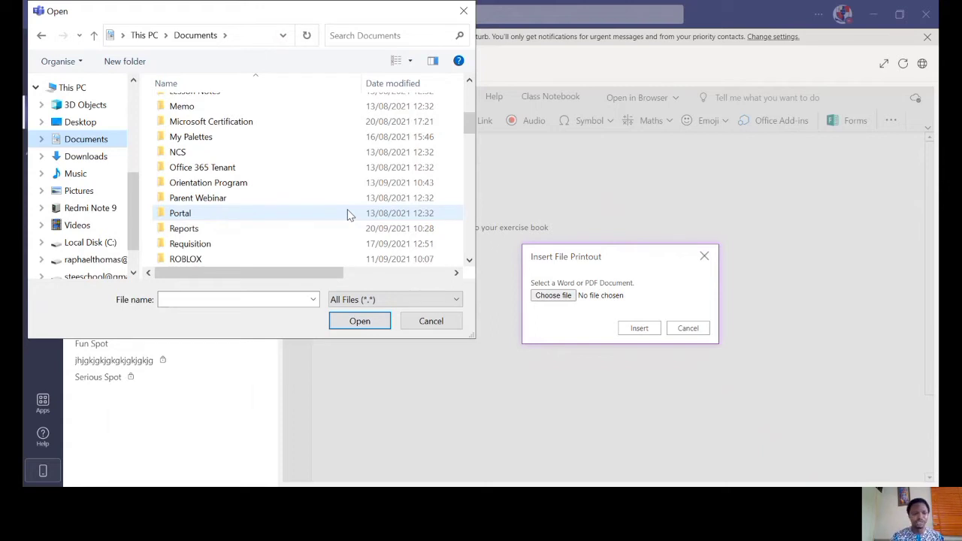
scroll(349, 215, down, 4)
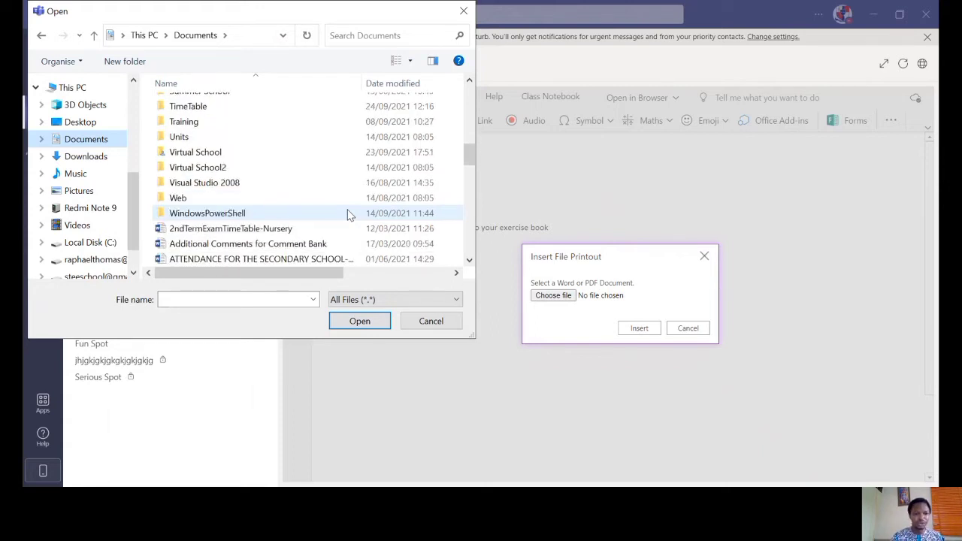
scroll(348, 216, down, 5)
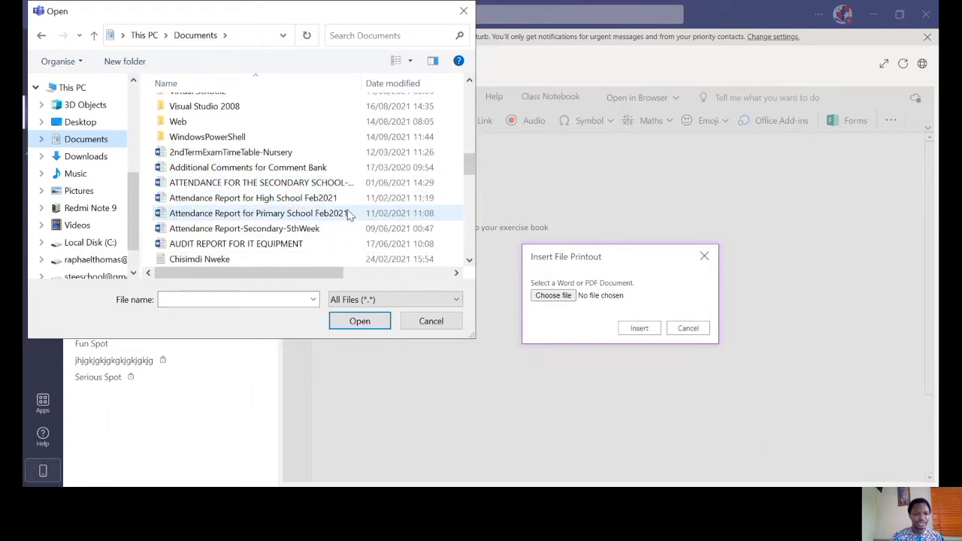
scroll(349, 216, down, 4)
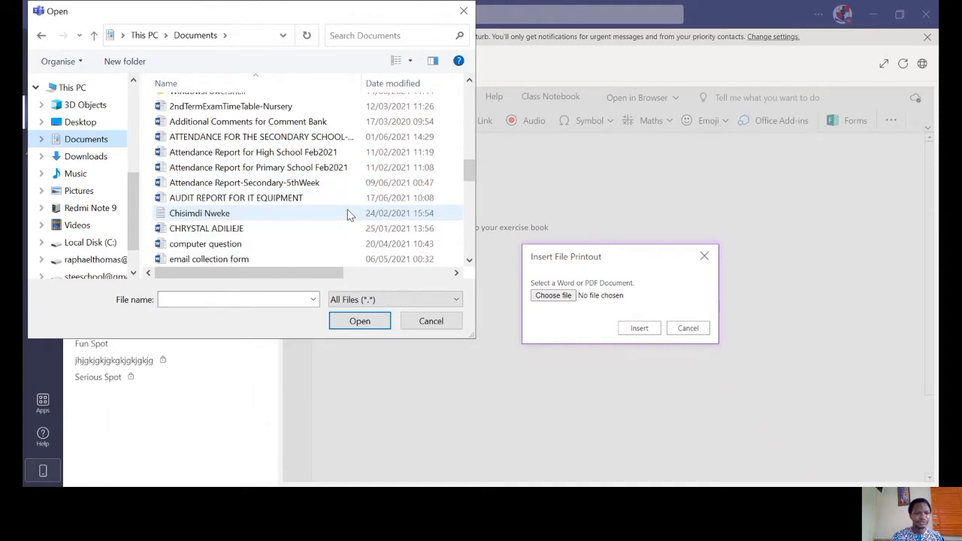
click(226, 233)
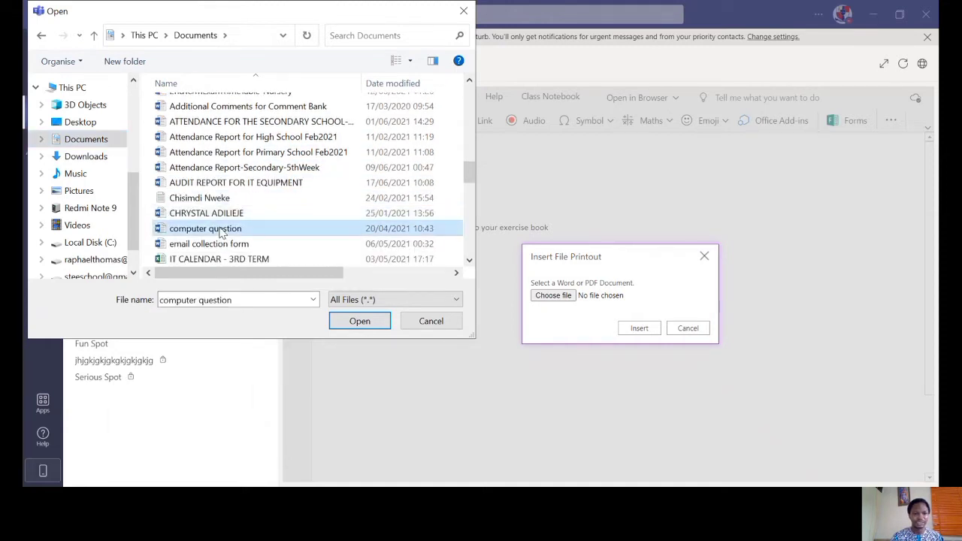
click(358, 322)
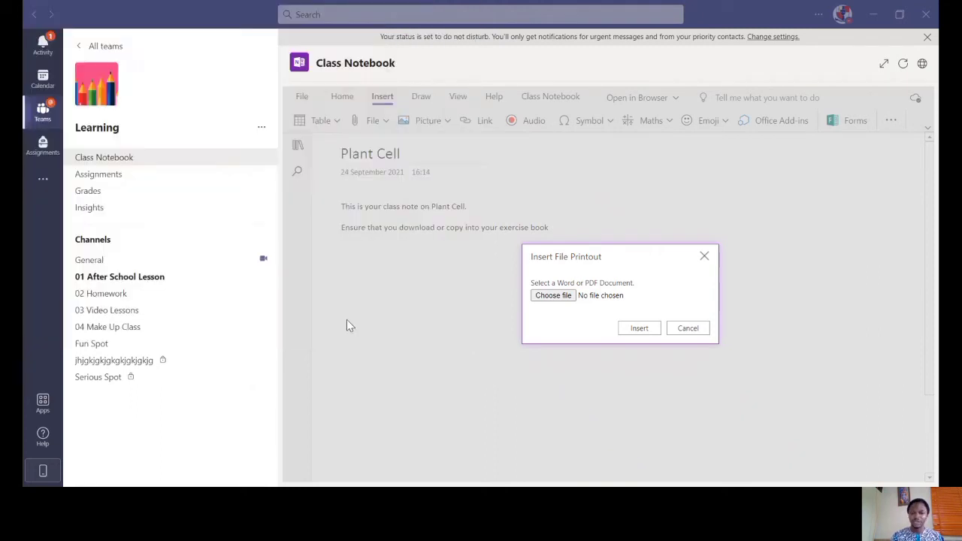
click(639, 329)
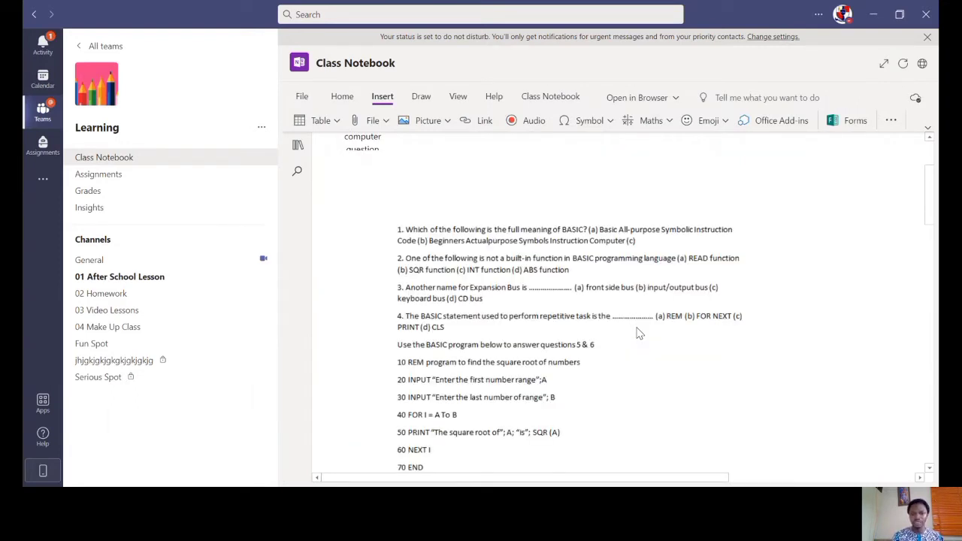
scroll(639, 333, up, 3)
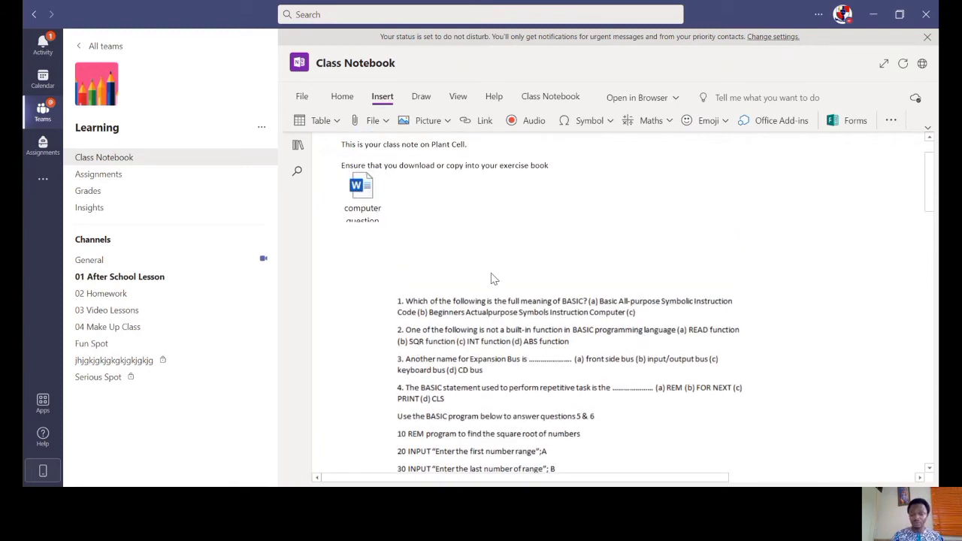
scroll(492, 278, up, 3)
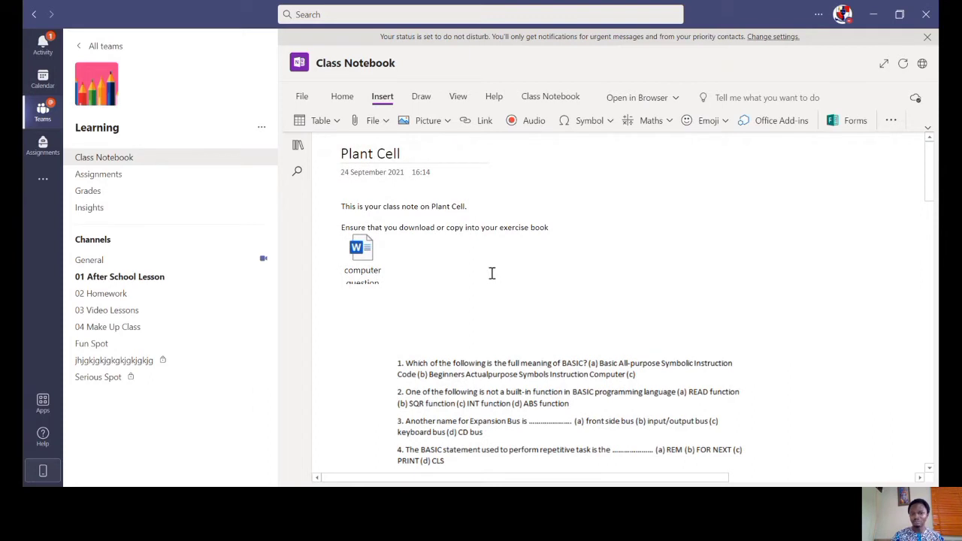
click(373, 121)
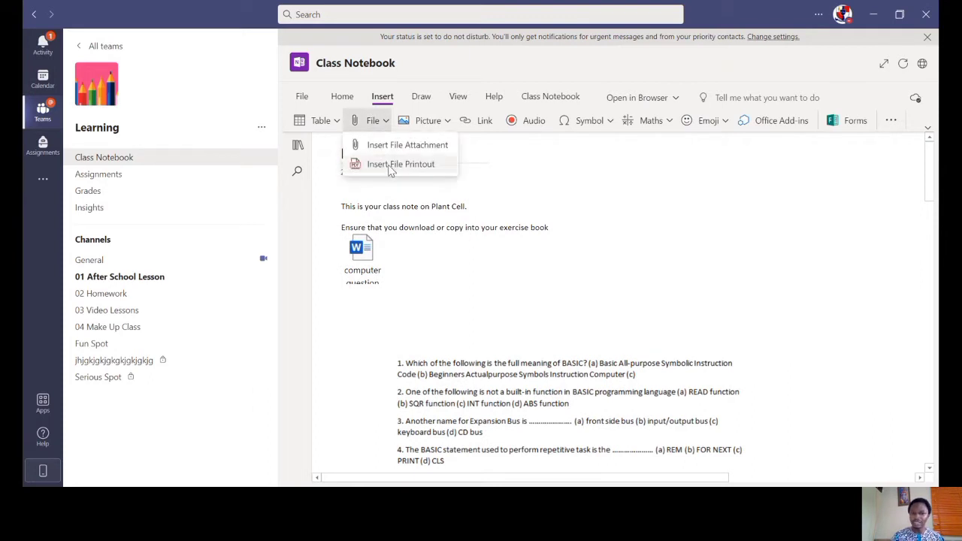
click(473, 262)
scroll(473, 262, down, 1)
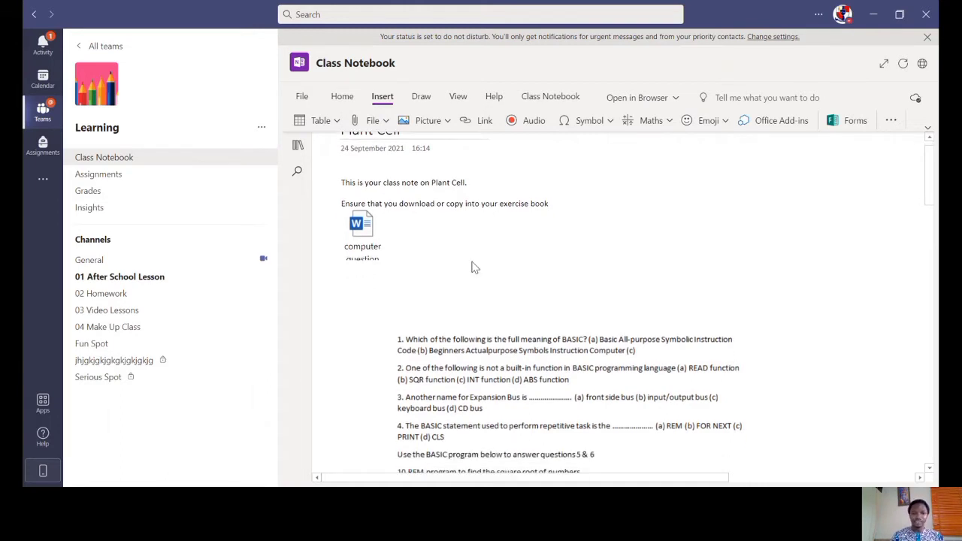
scroll(475, 267, up, 1)
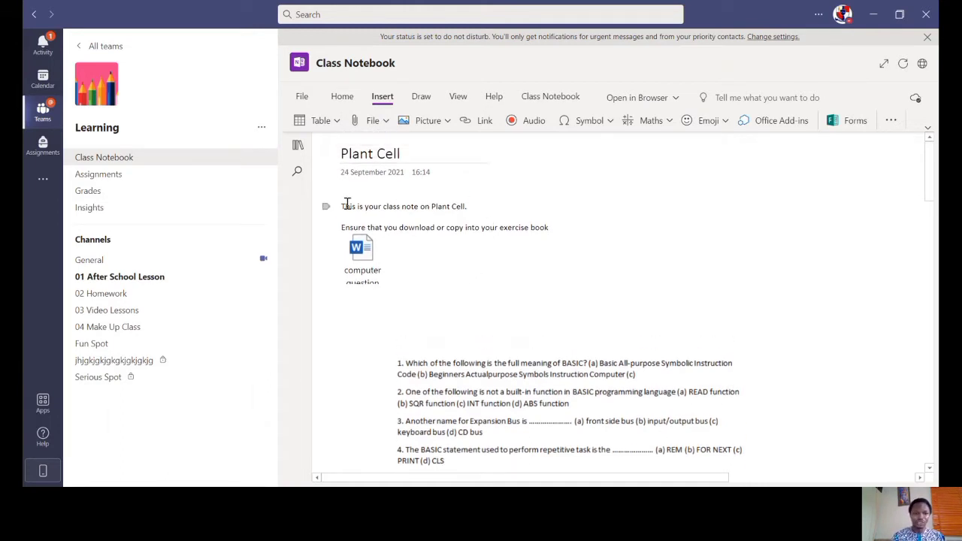
Add the heading "YOUR CLASS NOTE" on a new line above the first sentence of the page body.
drag(342, 206, 550, 236)
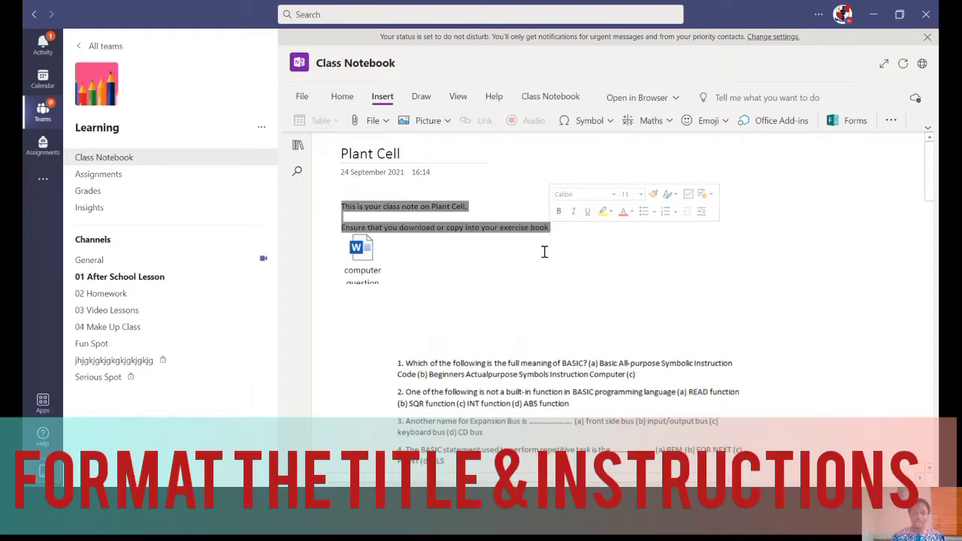
click(545, 252)
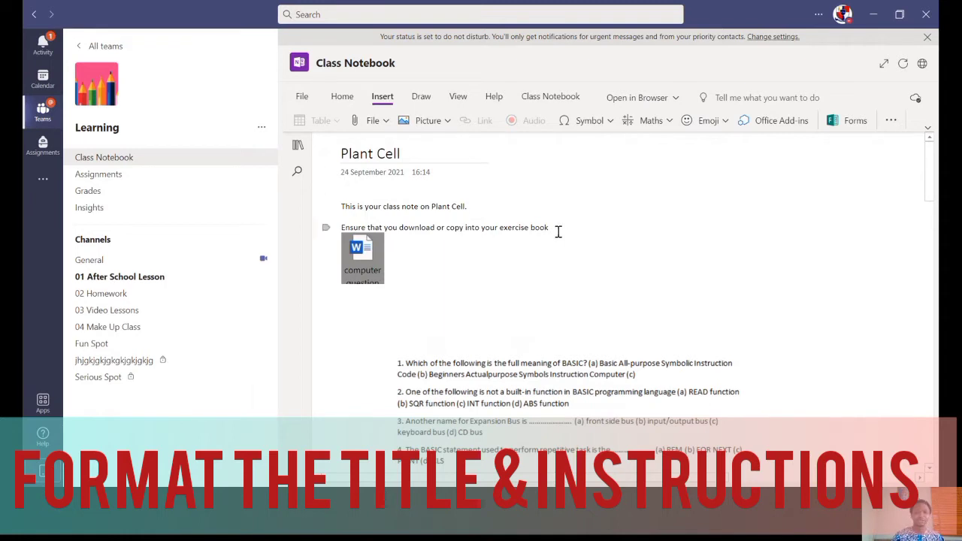
click(343, 207)
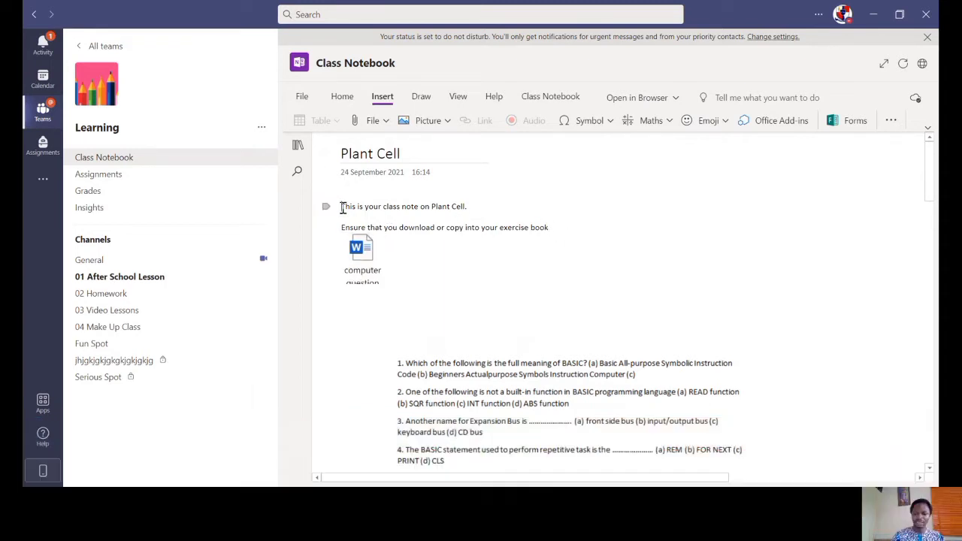
key(Return)
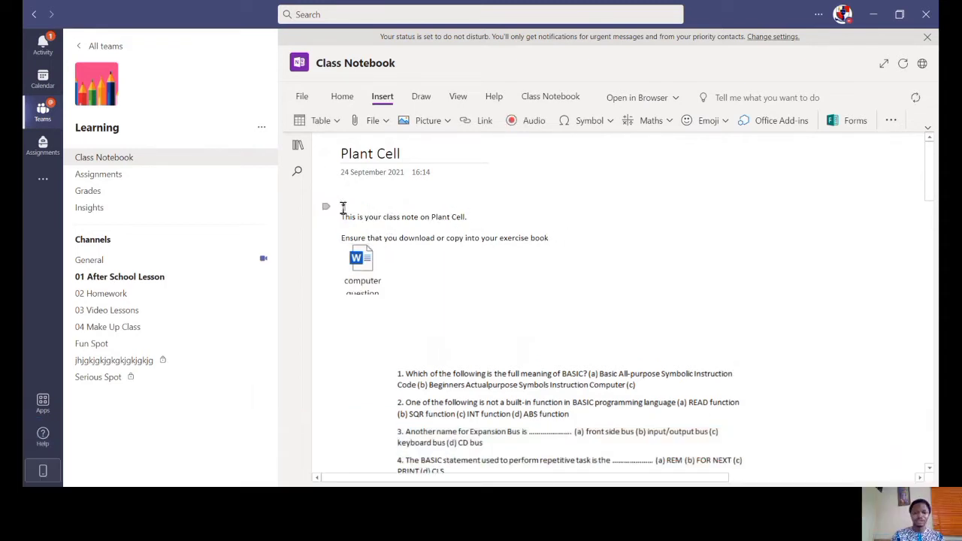
text(YOUR CLASS NOTE)
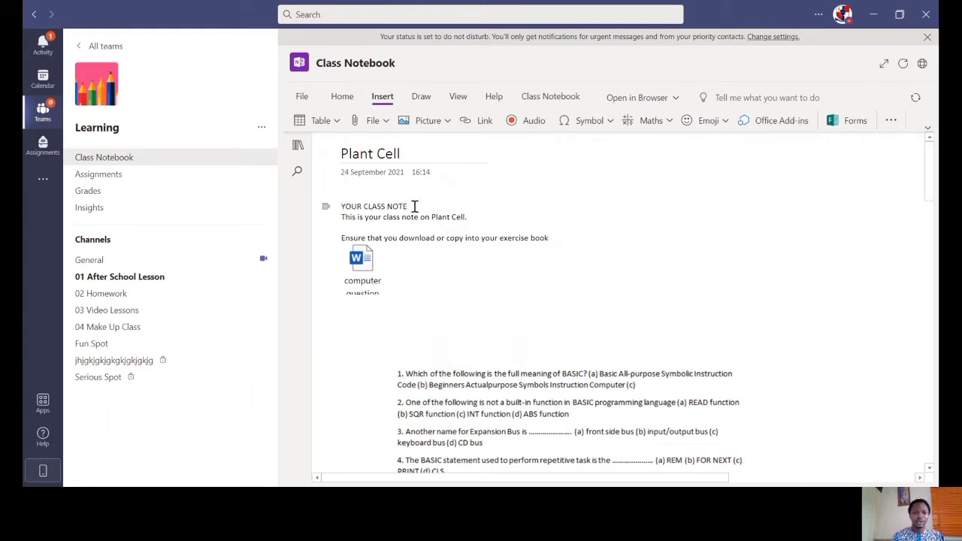
Format the "YOUR CLASS NOTE" heading as bold, size 26 and red.
drag(414, 206, 340, 207)
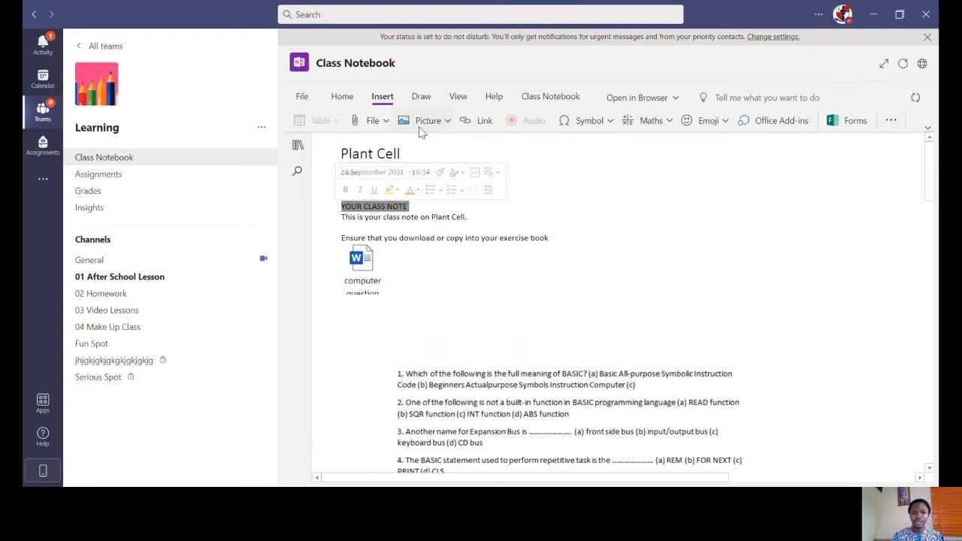
click(342, 96)
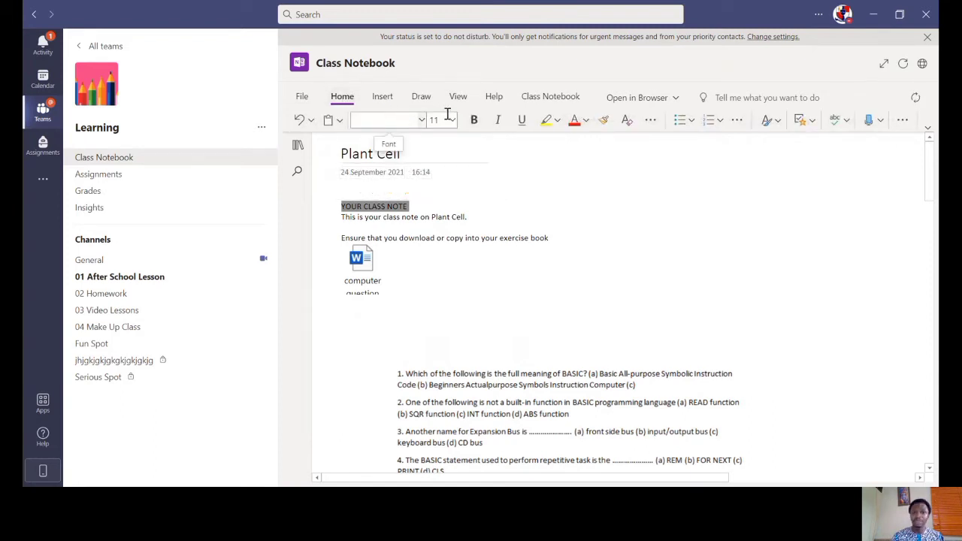
click(473, 120)
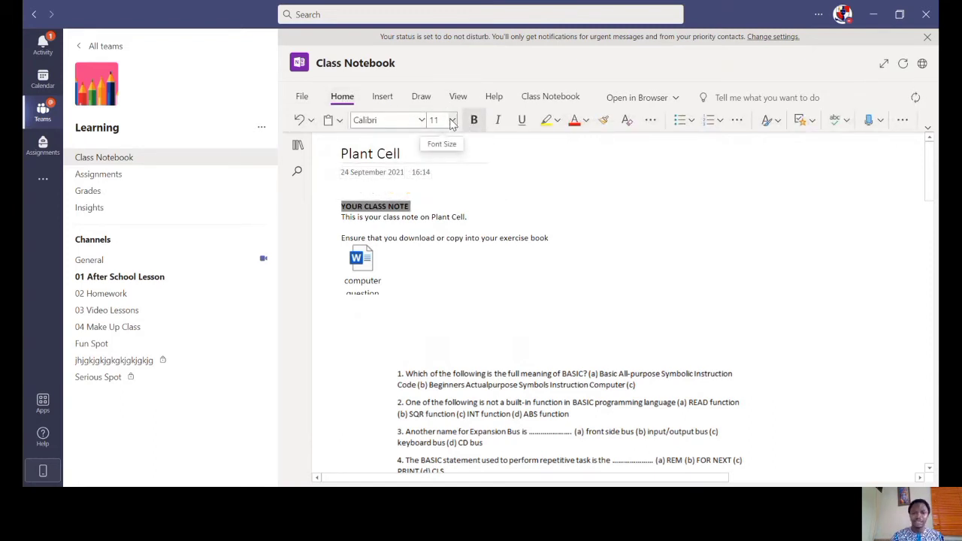
click(452, 120)
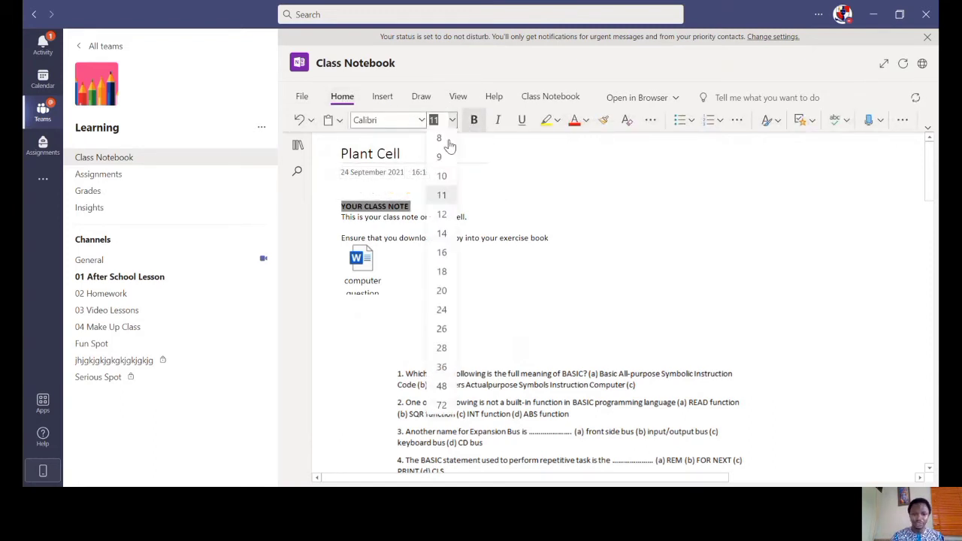
click(445, 330)
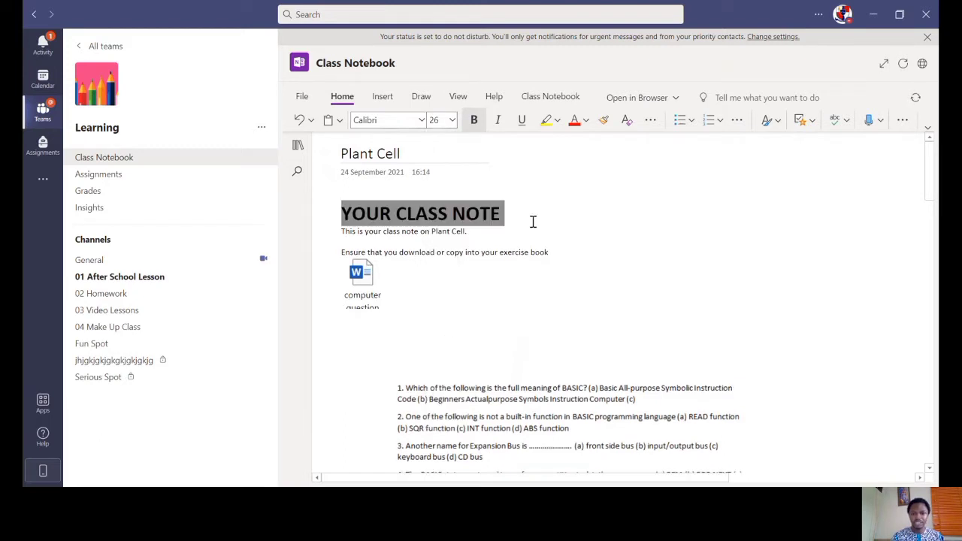
click(574, 121)
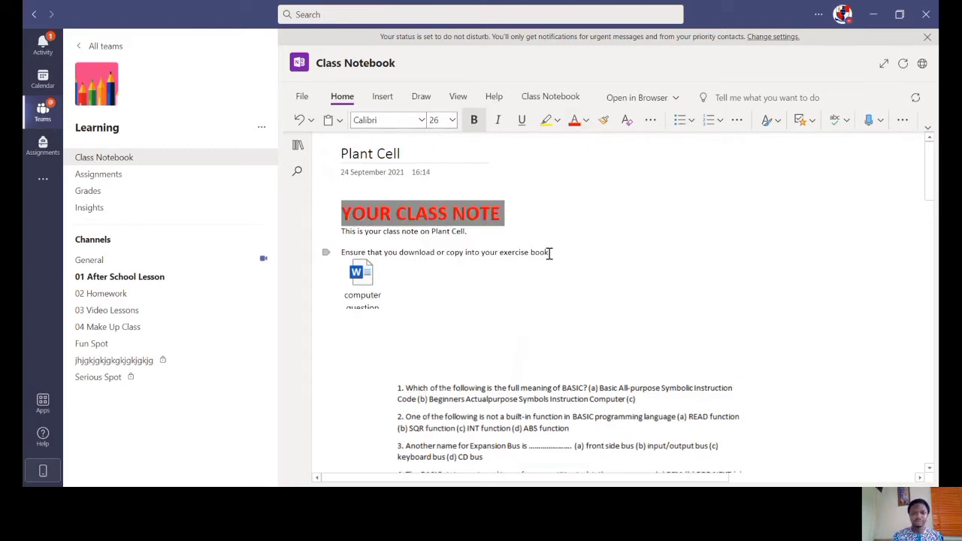
Format the two instruction sentences below the heading as bold, size 20, in the standard gold-orange colour.
drag(549, 253, 341, 228)
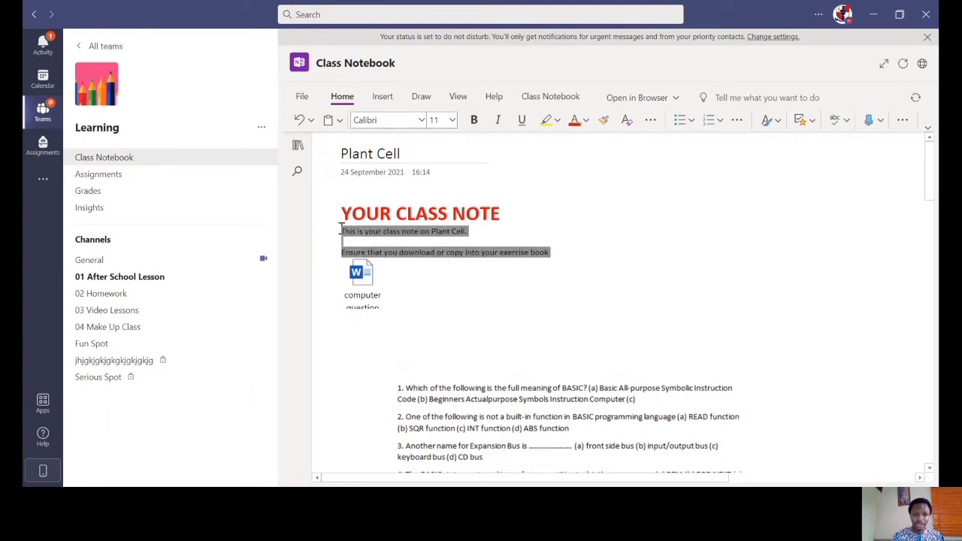
click(472, 122)
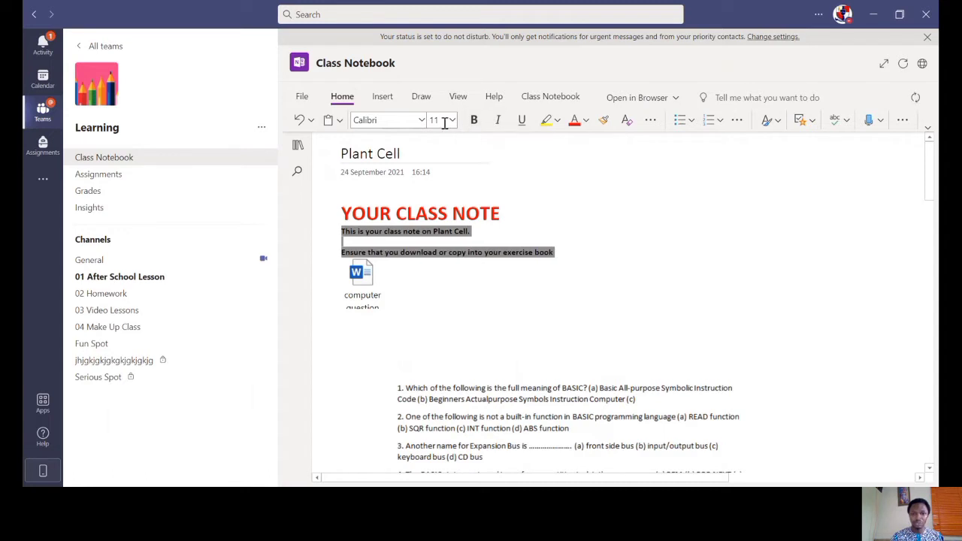
click(452, 120)
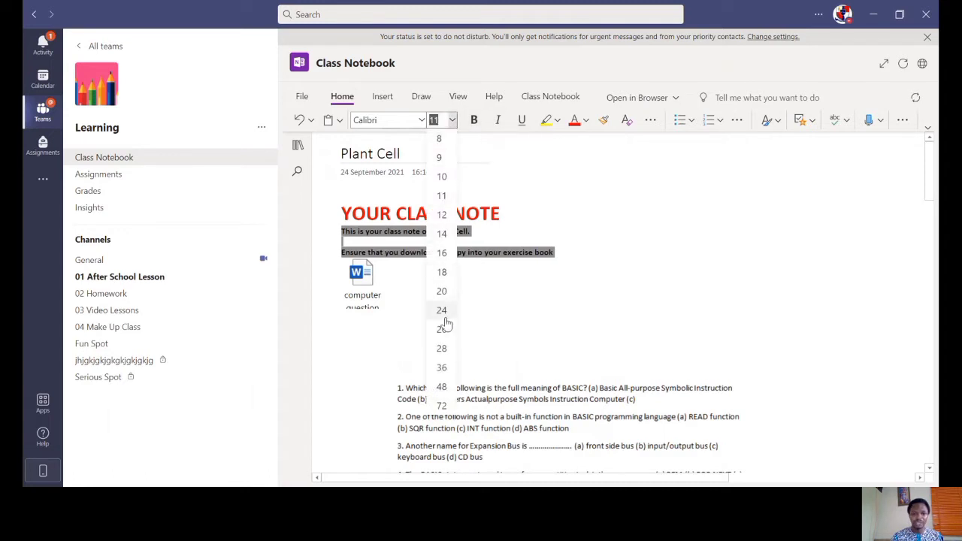
click(443, 292)
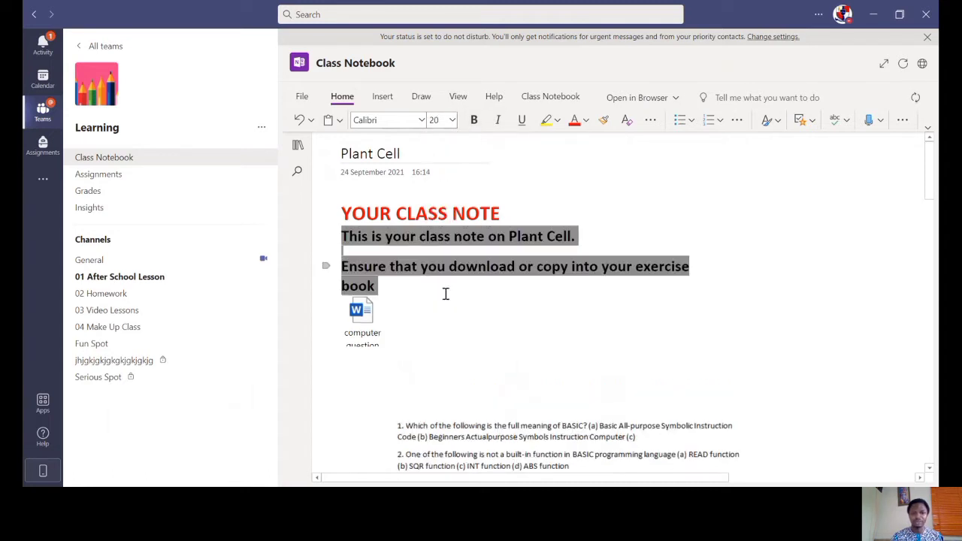
click(587, 120)
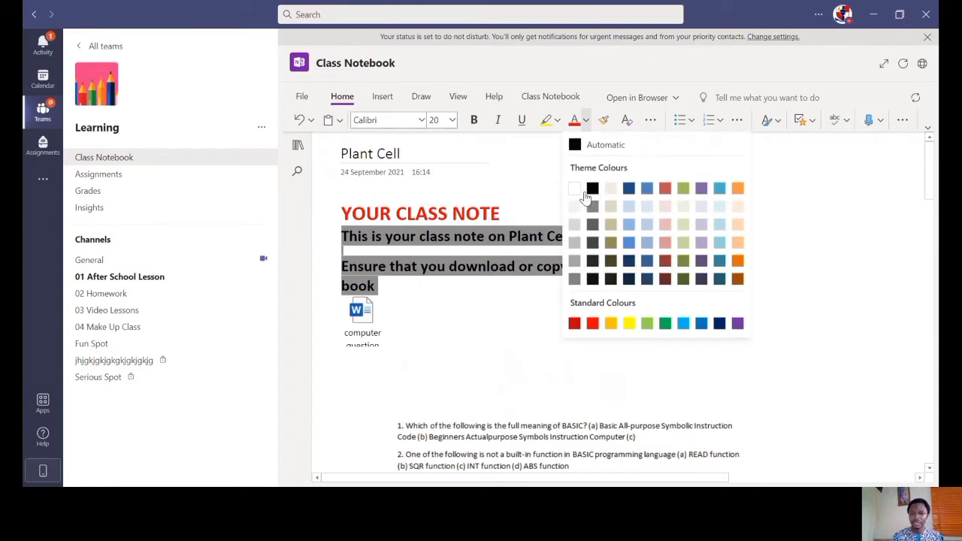
click(610, 325)
click(493, 316)
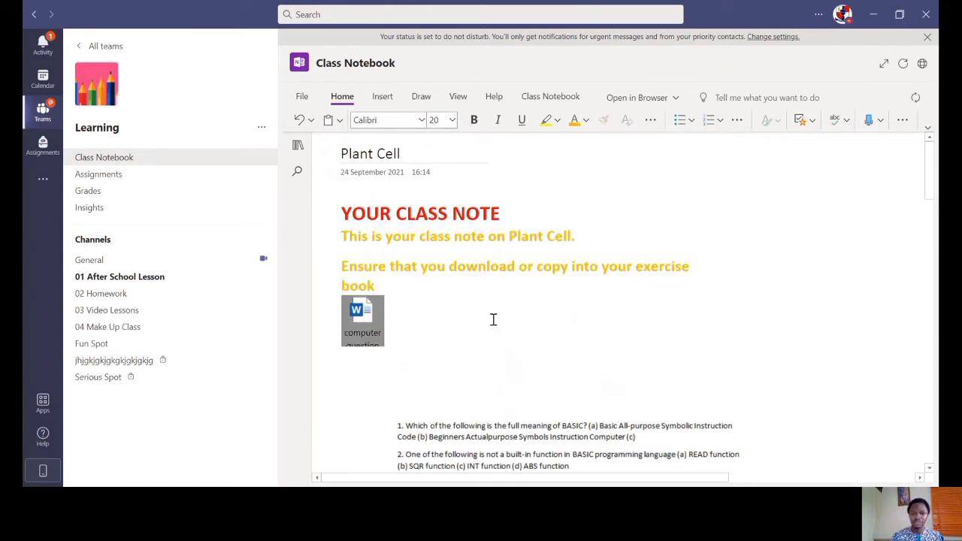
Review the page from the formatted instructions through to the end of the inserted document printout.
scroll(522, 337, down, 2)
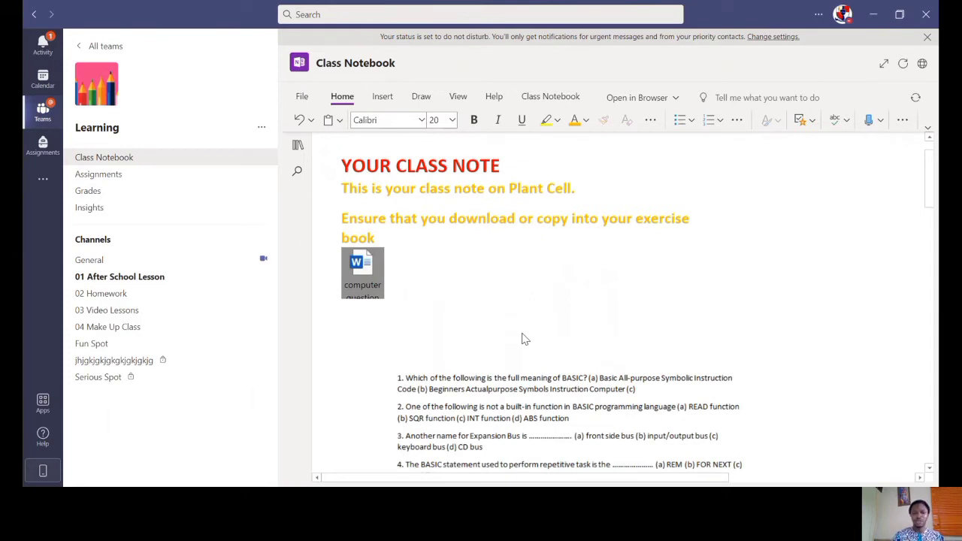
scroll(525, 340, down, 3)
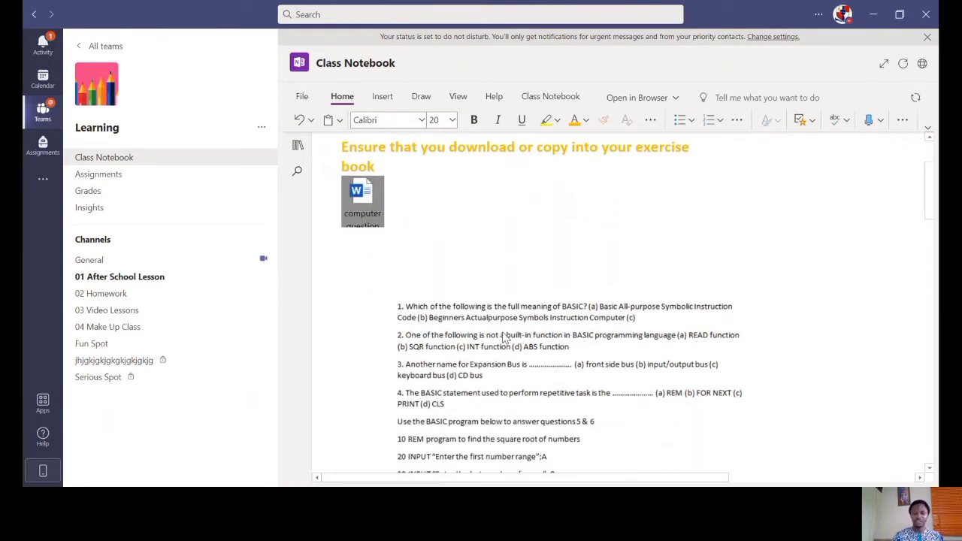
scroll(504, 338, down, 2)
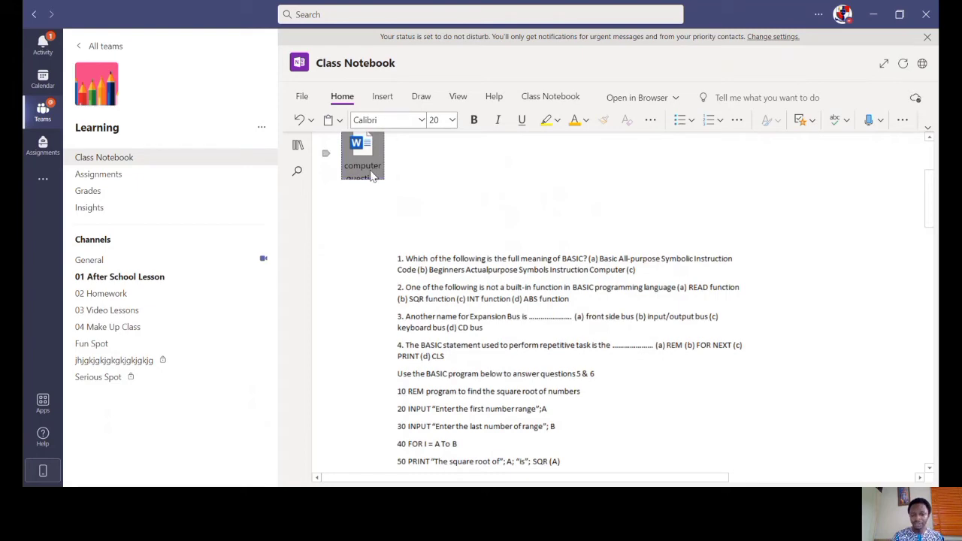
scroll(517, 376, down, 2)
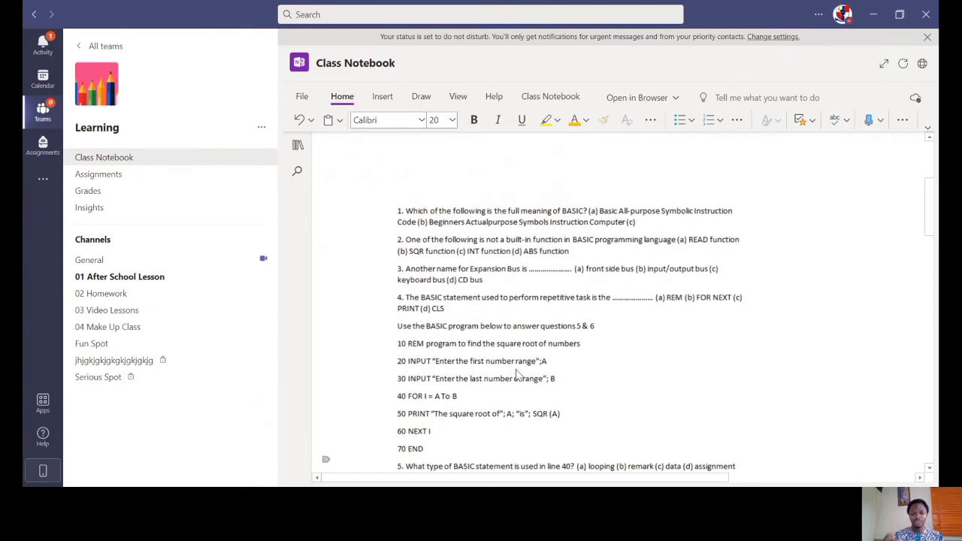
scroll(516, 374, down, 1)
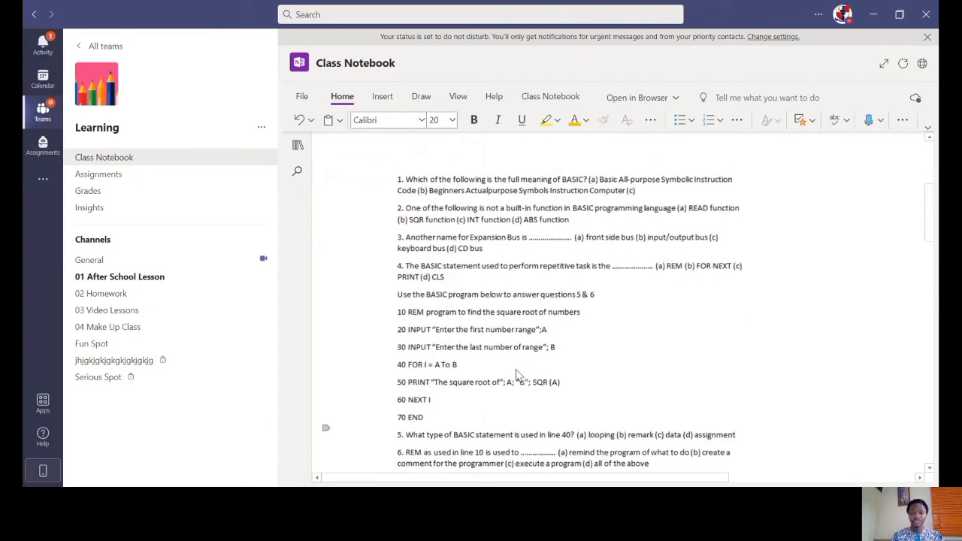
scroll(516, 374, up, 4)
click(520, 374)
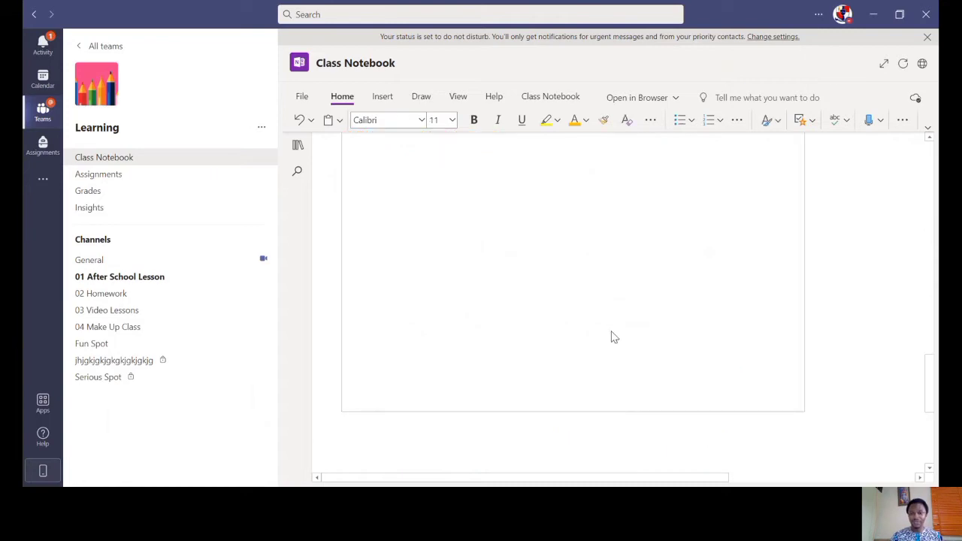
scroll(614, 337, up, 10)
scroll(647, 308, up, 10)
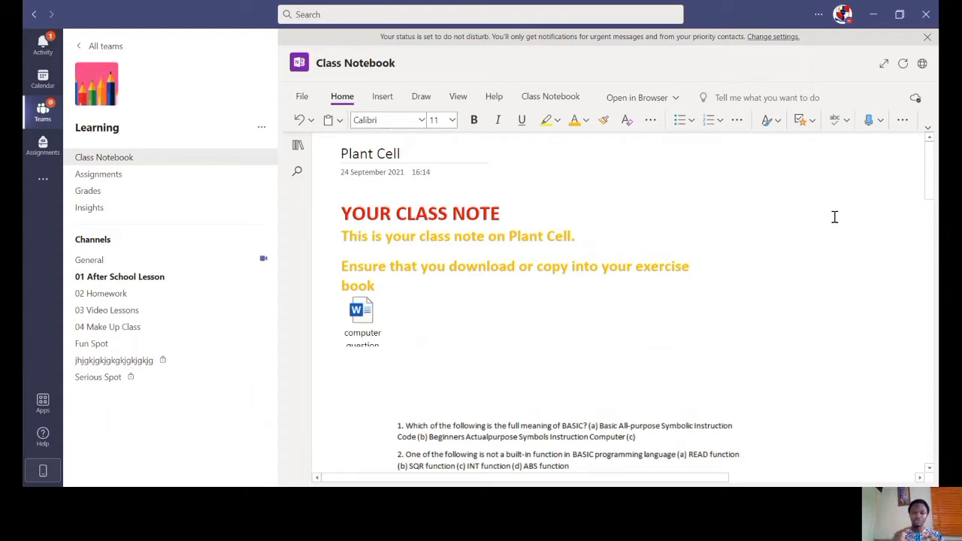
scroll(835, 217, down, 15)
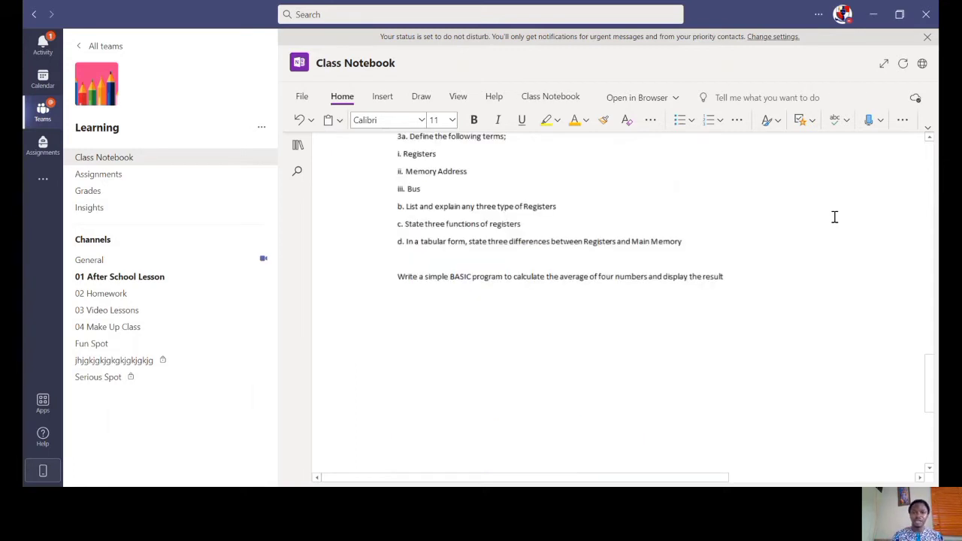
scroll(835, 217, up, 3)
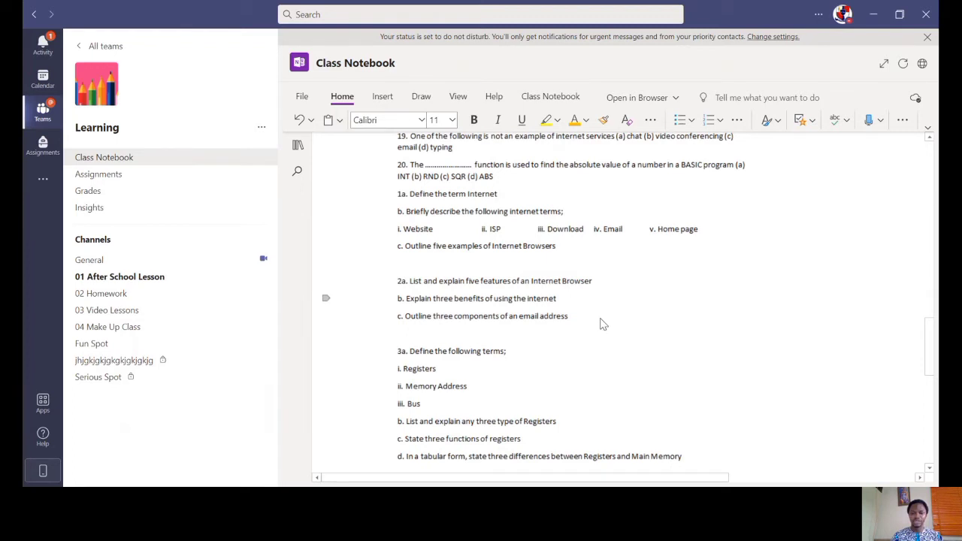
scroll(602, 324, down, 3)
scroll(601, 324, down, 1)
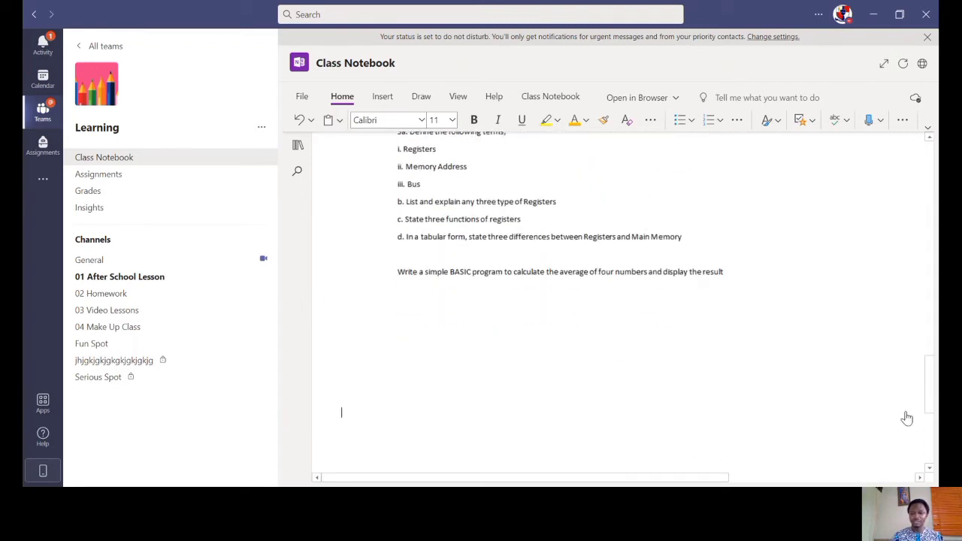
Add a separate text box in the blank area to the right of the notes, headed "VIDEO LESSON", and start a new line below.
click(920, 476)
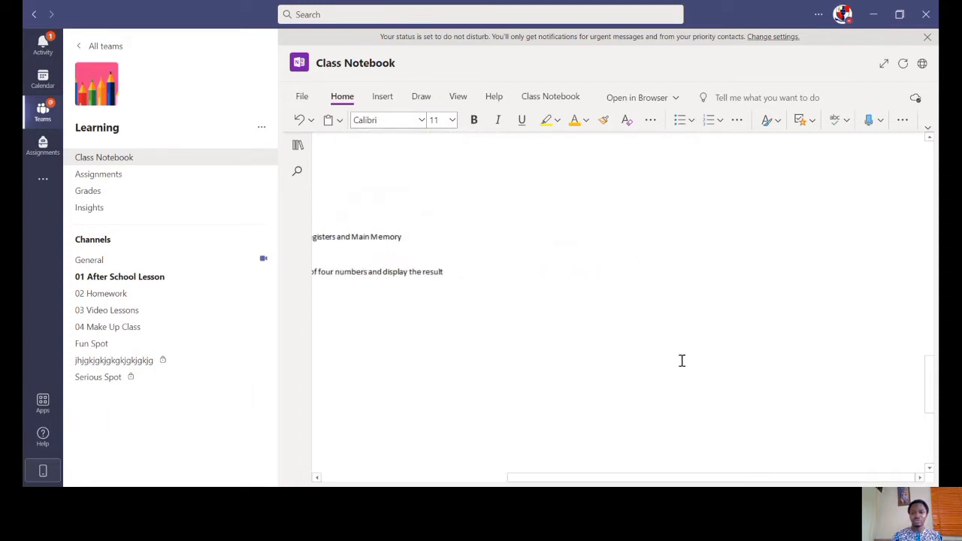
scroll(682, 361, up, 3)
scroll(682, 361, up, 15)
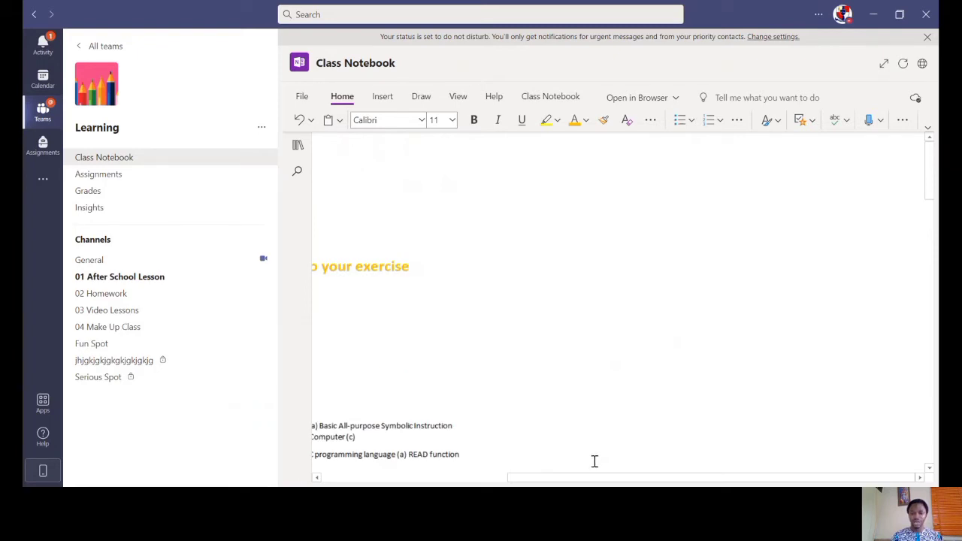
scroll(402, 477, down, 1)
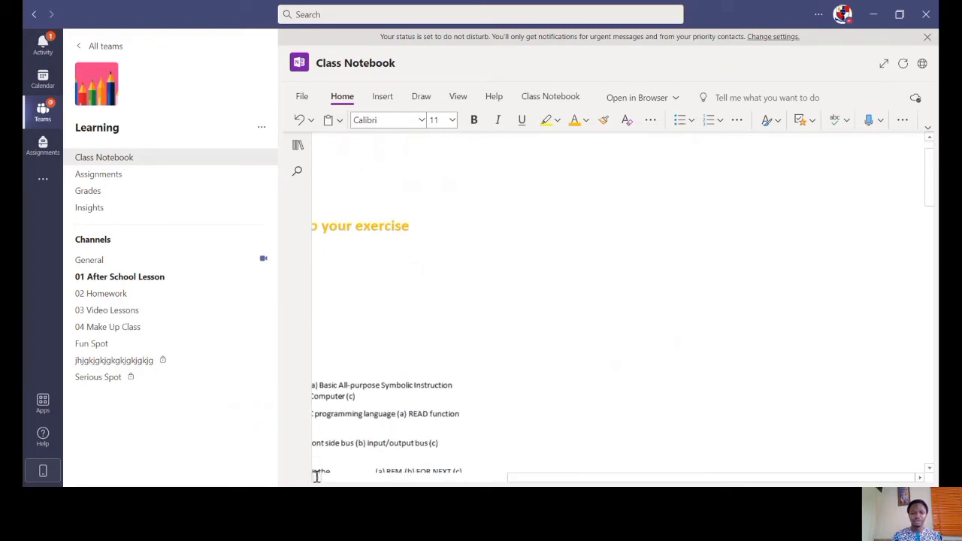
click(317, 477)
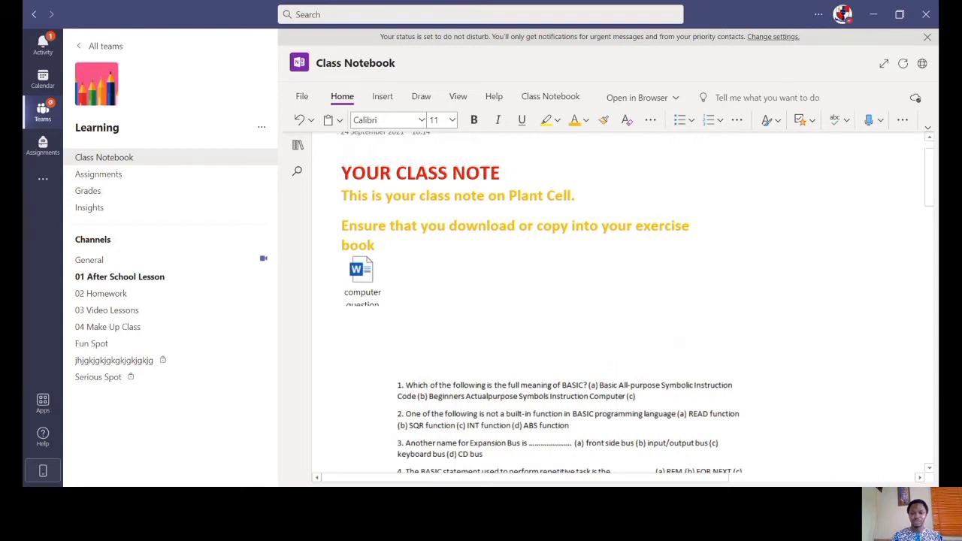
click(920, 477)
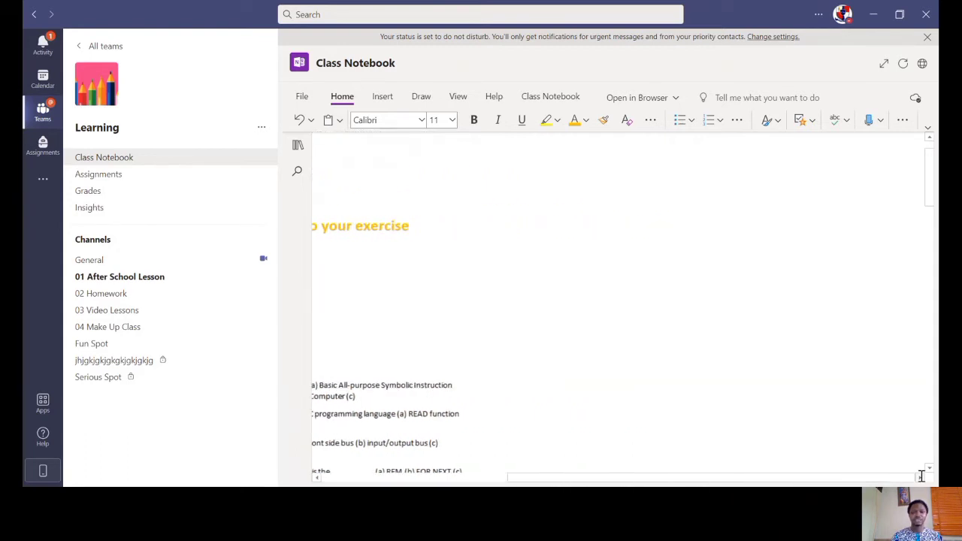
click(677, 181)
text(V)
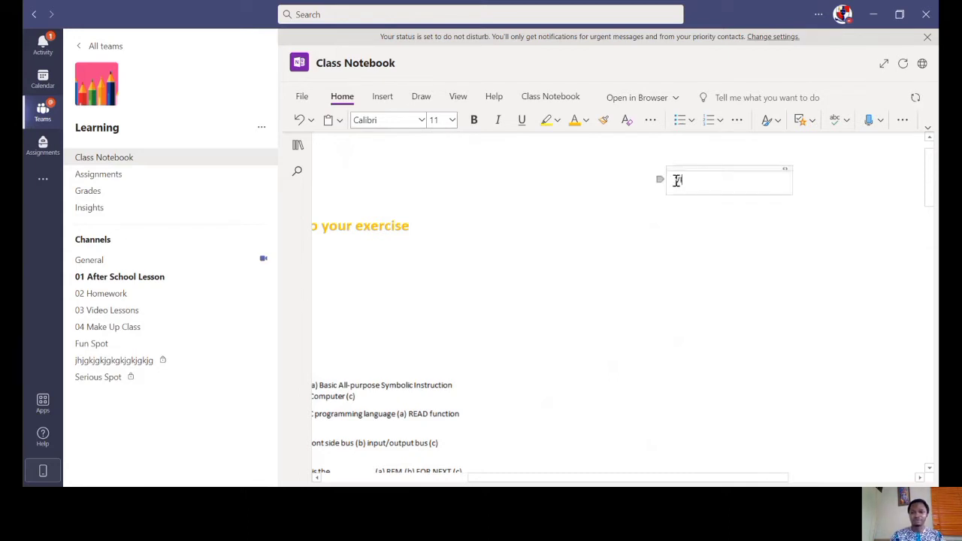
text(IDEO LES)
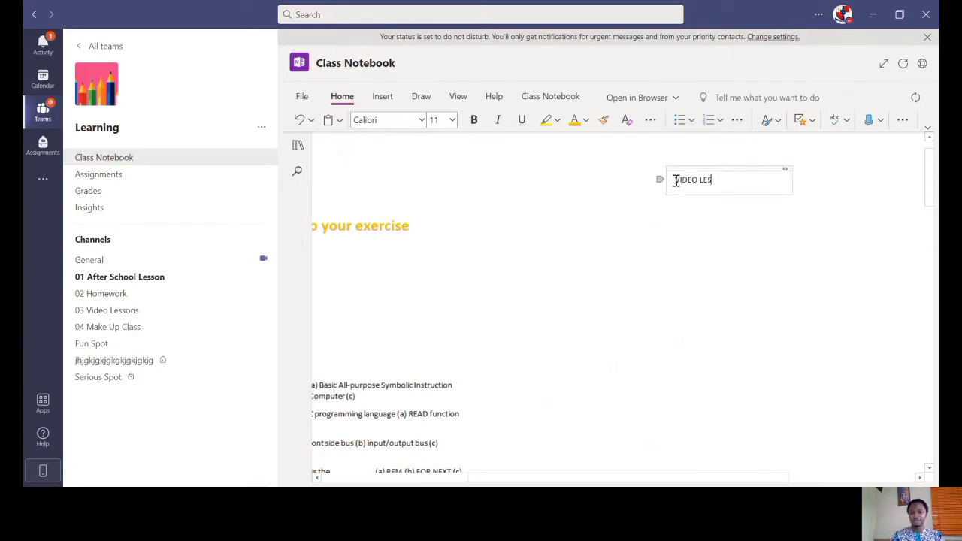
text(SON)
key(Return)
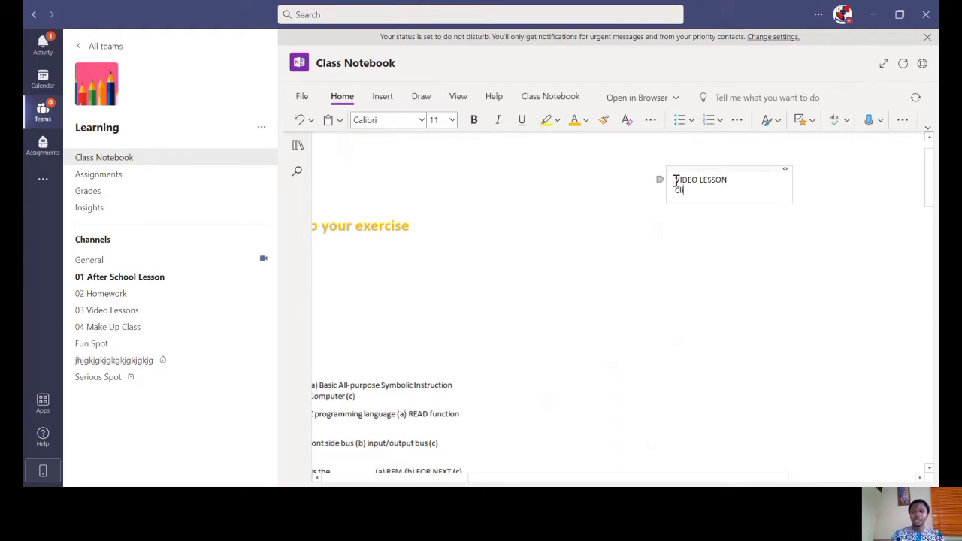
Write "Click to download and watch this video on Plant Cell." below the VIDEO LESSON heading and start a new line.
text(Click to download an)
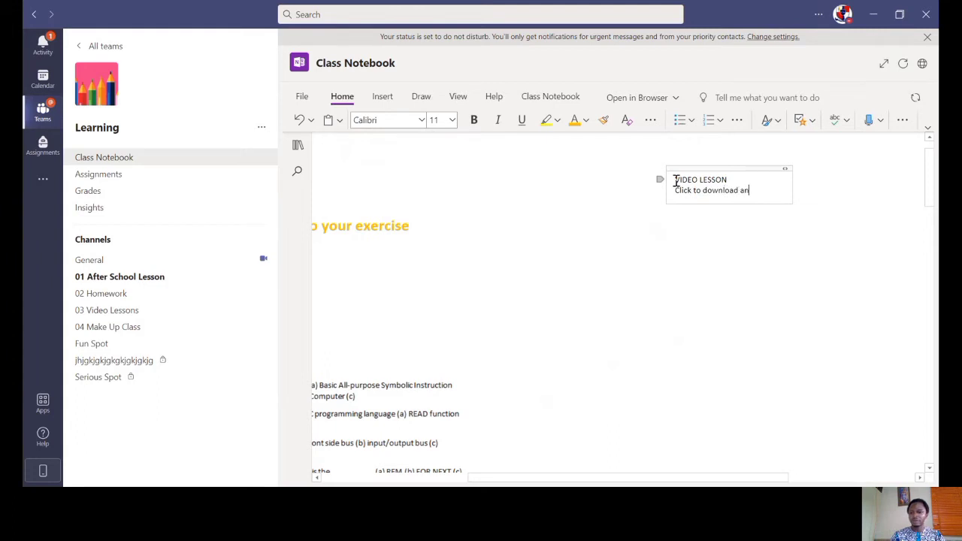
text(d watch this )
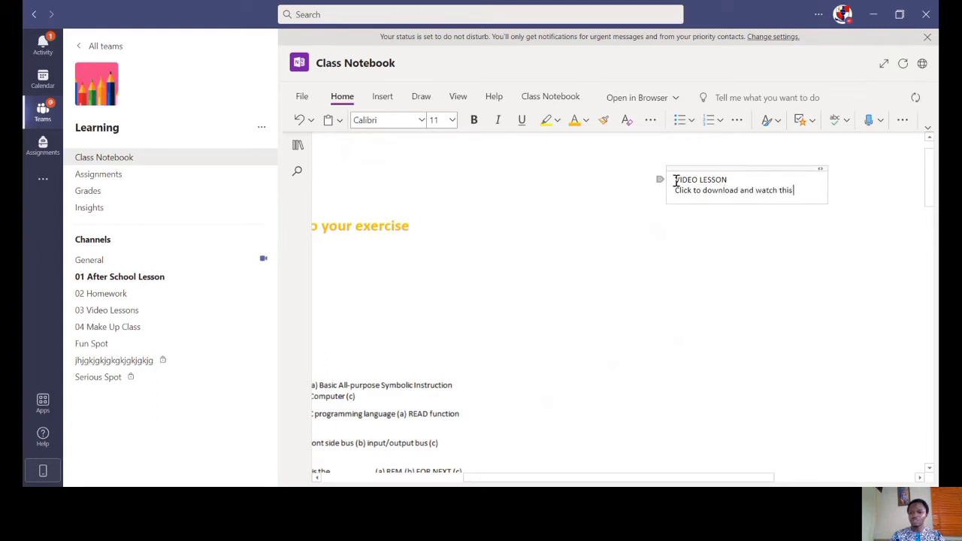
text(video o)
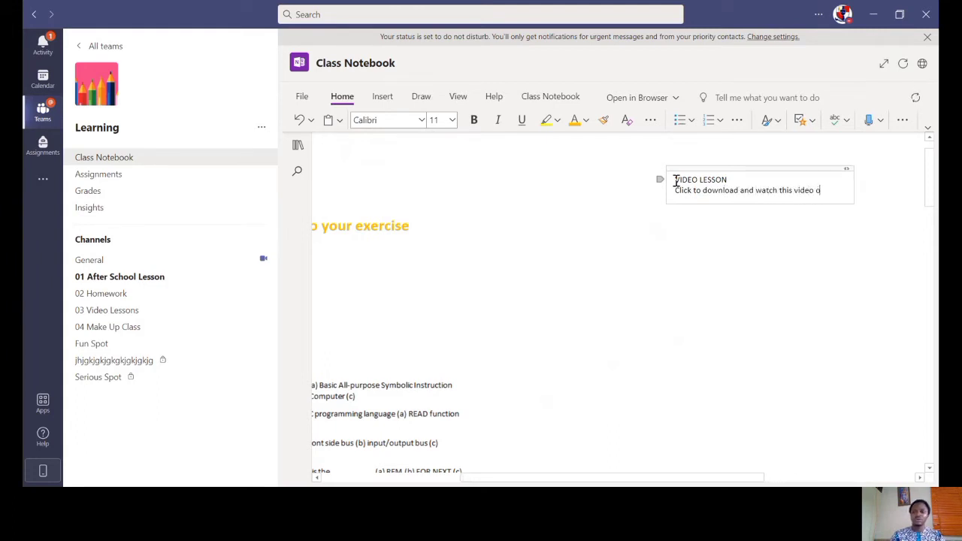
text(n Plant Cell)
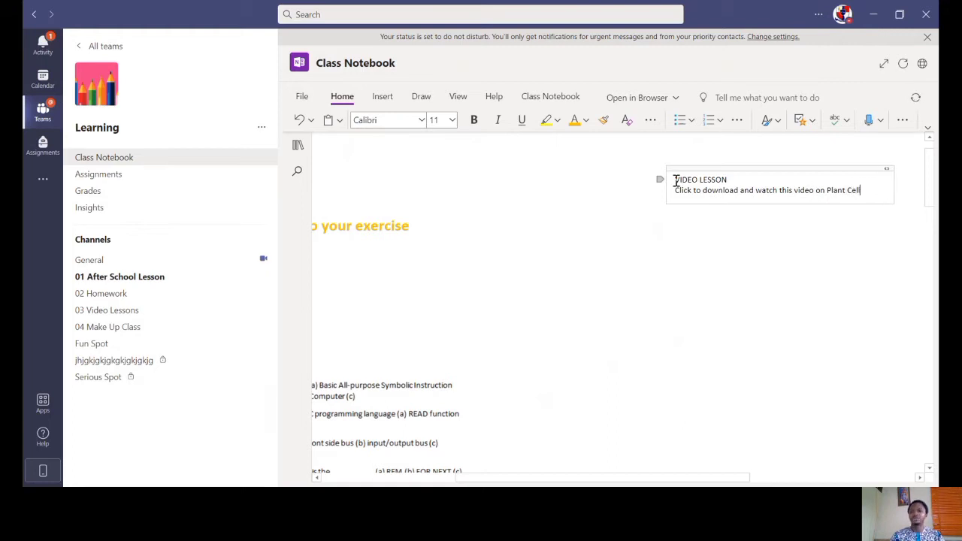
text(.)
key(Return)
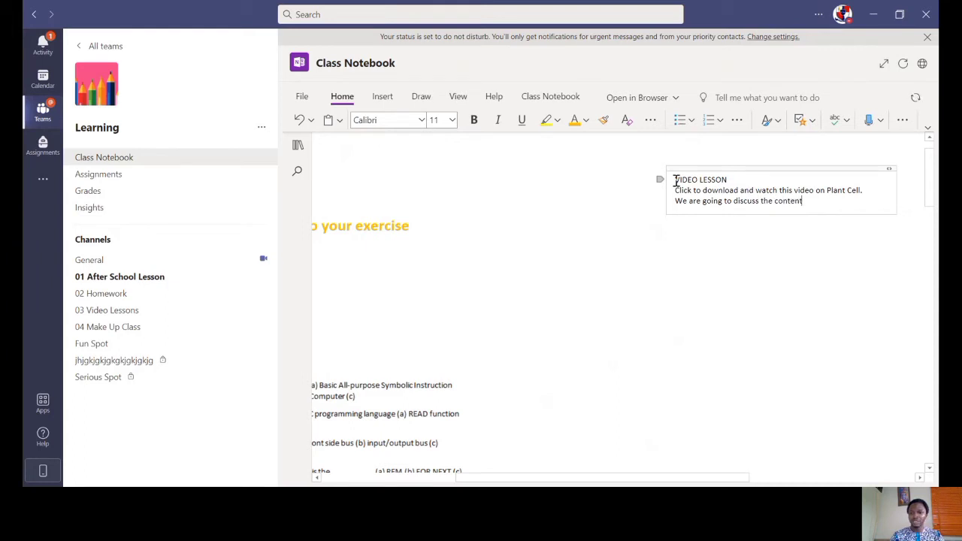
Complete the second sentence as "We are going to discuss the content of the video in class." and start a new line.
text(of the vide)
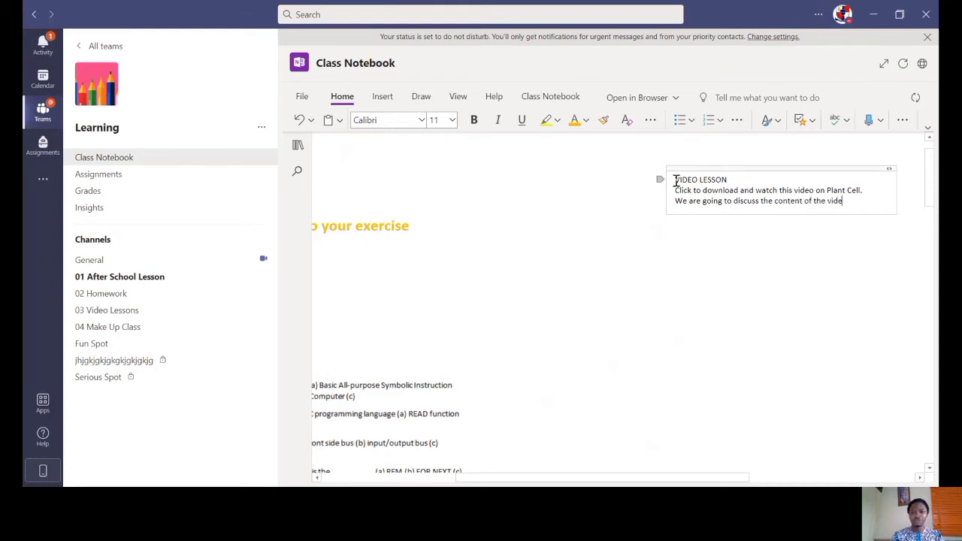
text(o in class.)
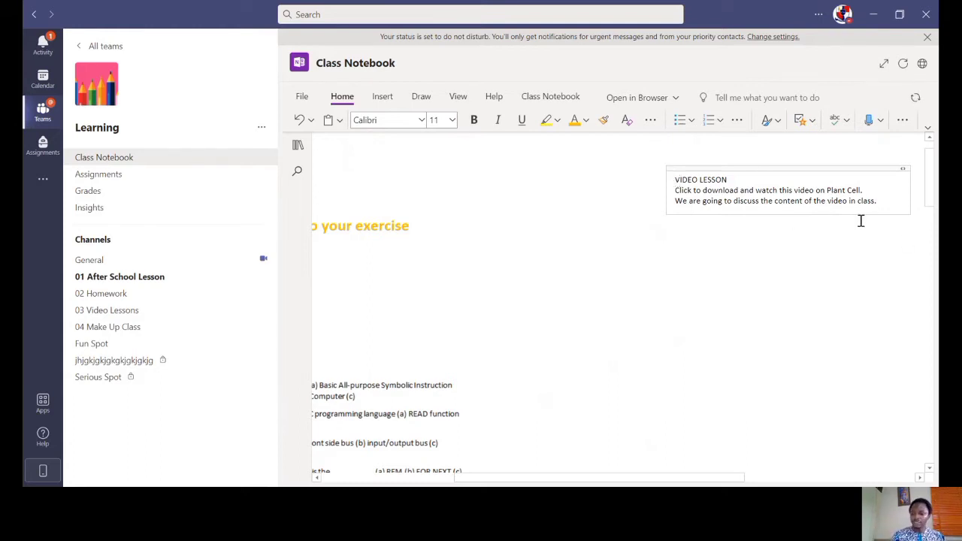
key(Return)
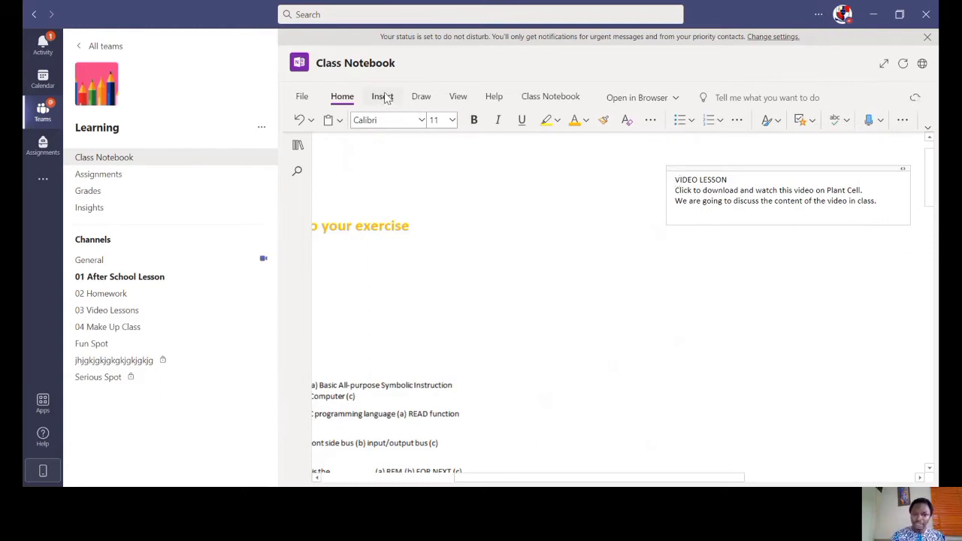
Attach the video "Loud and clear_ How to get the best audio quality on your videos" from the Teams Training-Flipped Classroom folder in Videos.
click(382, 96)
click(377, 122)
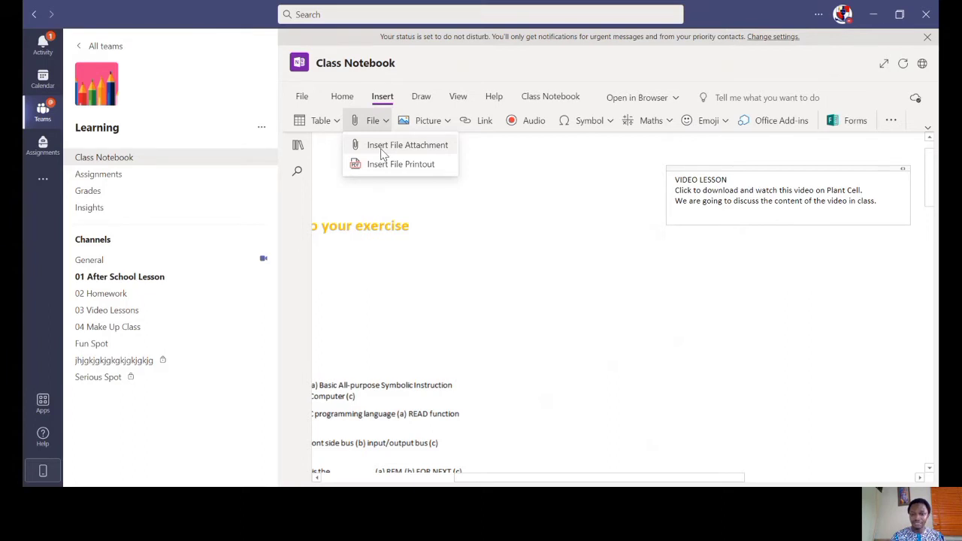
click(383, 150)
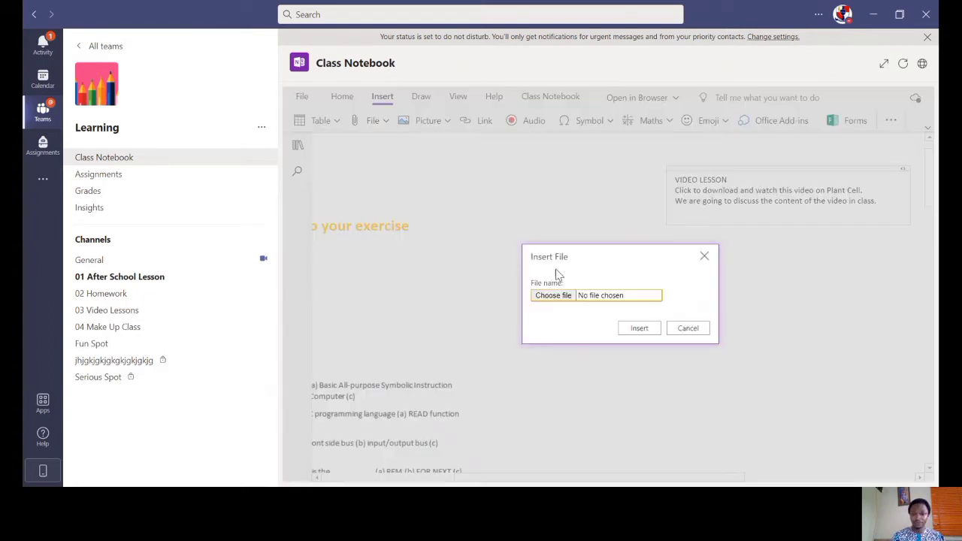
click(556, 297)
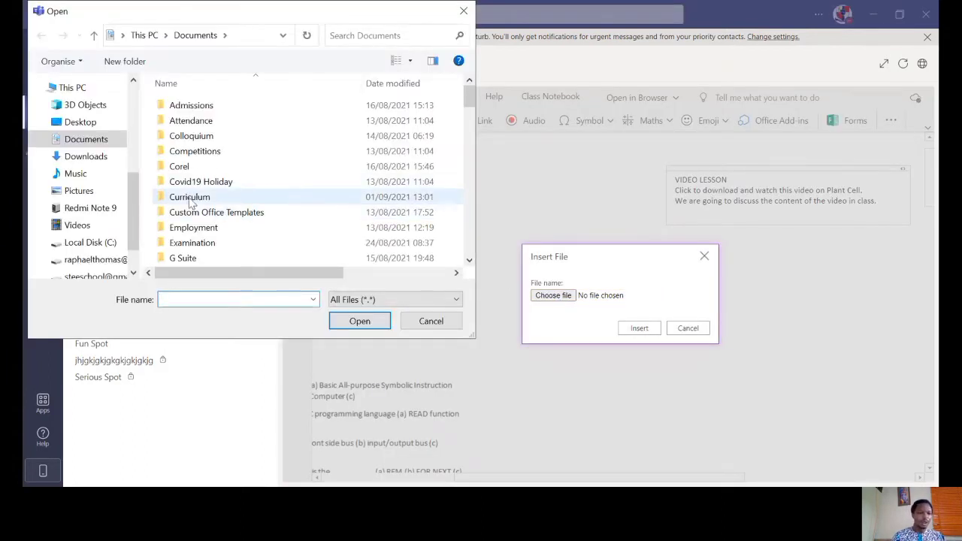
click(79, 225)
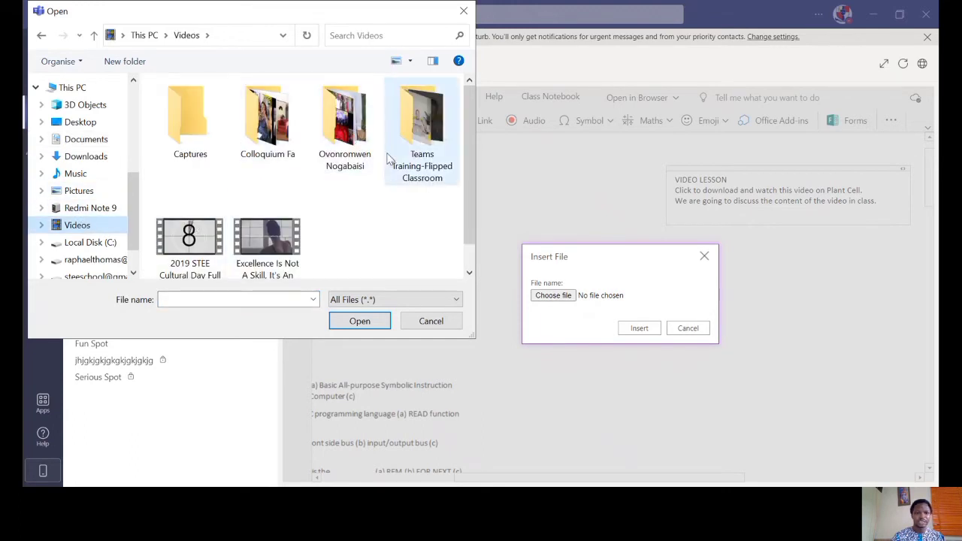
double_click(411, 163)
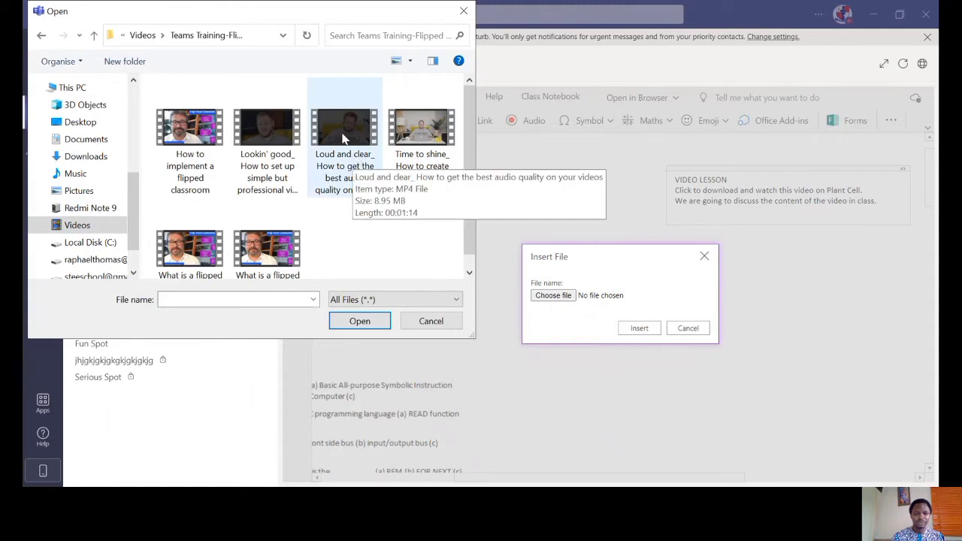
double_click(342, 136)
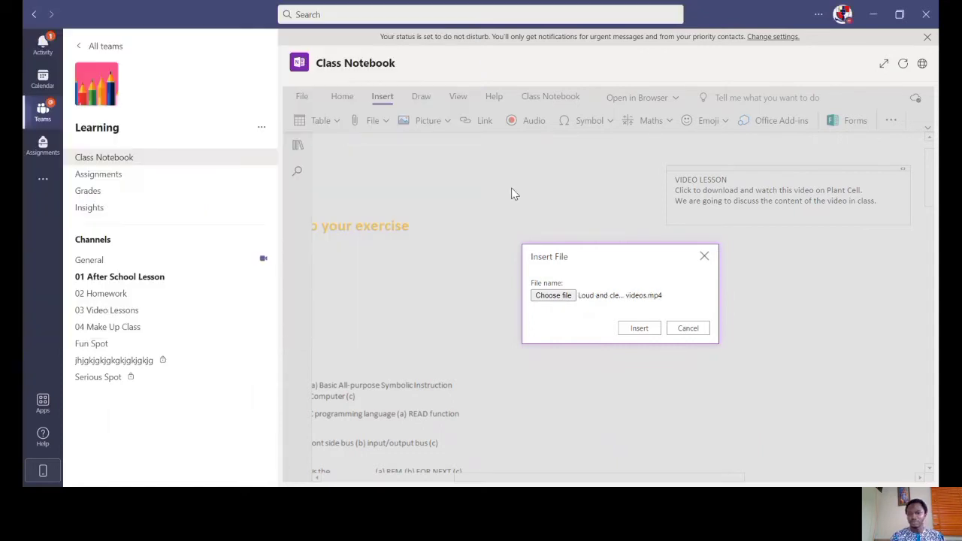
click(639, 329)
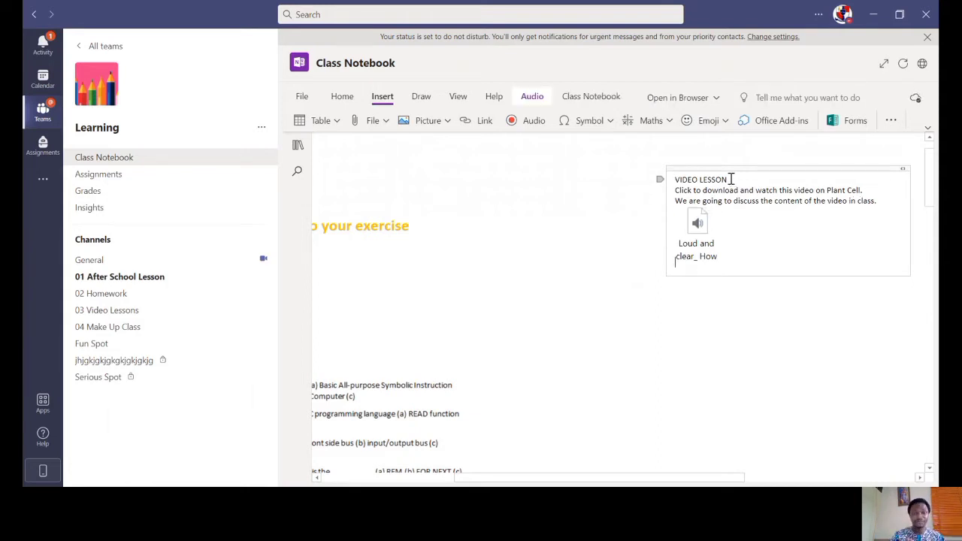
Format the "VIDEO LESSON" heading as bold, size 26, in the standard green colour.
drag(740, 179, 674, 180)
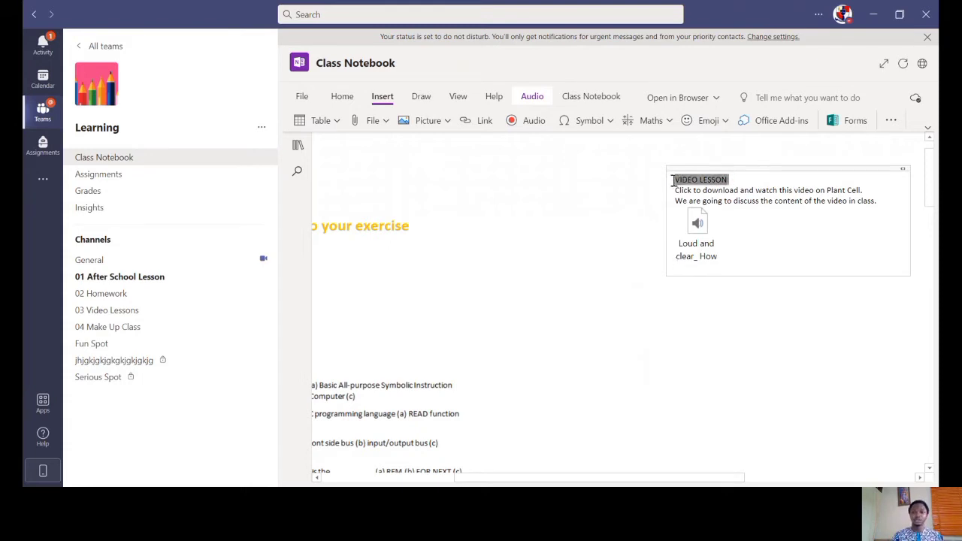
click(342, 97)
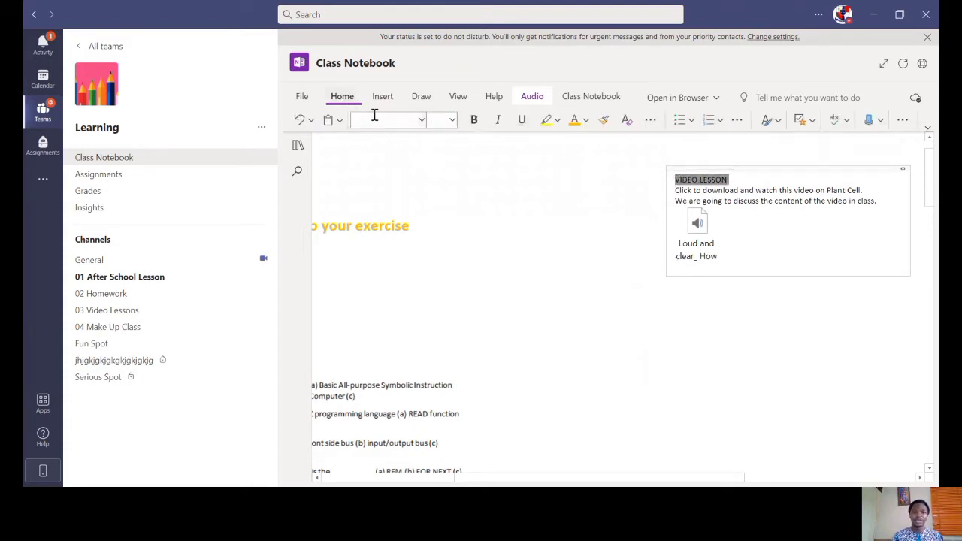
click(453, 121)
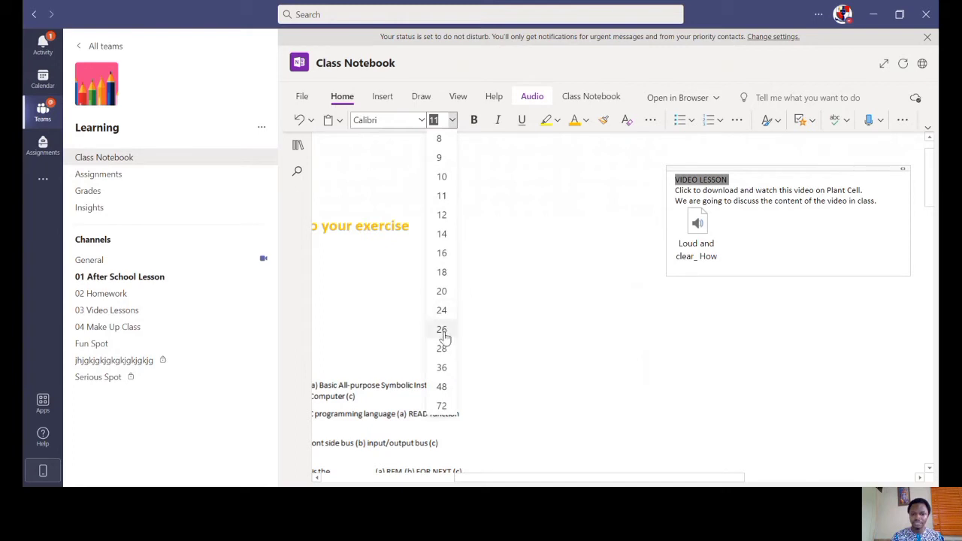
click(441, 330)
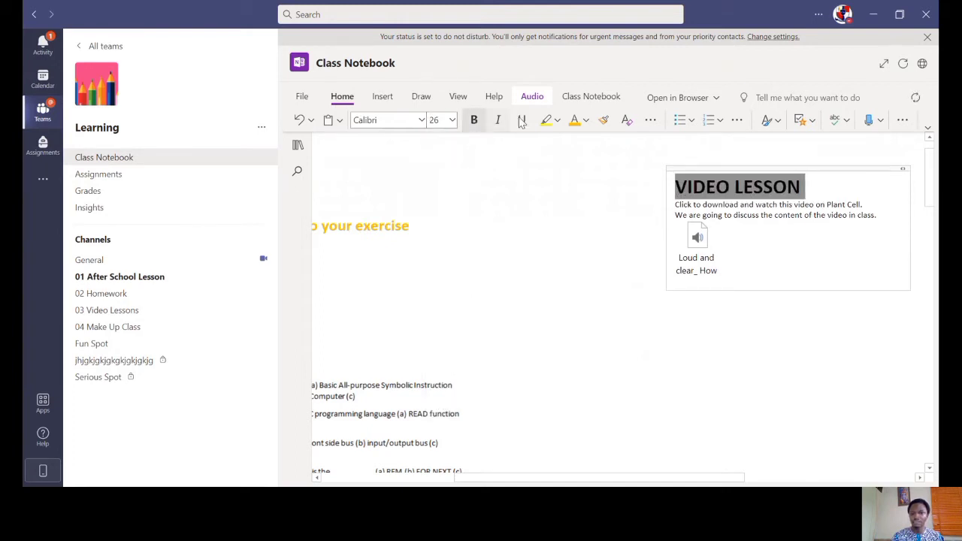
click(585, 122)
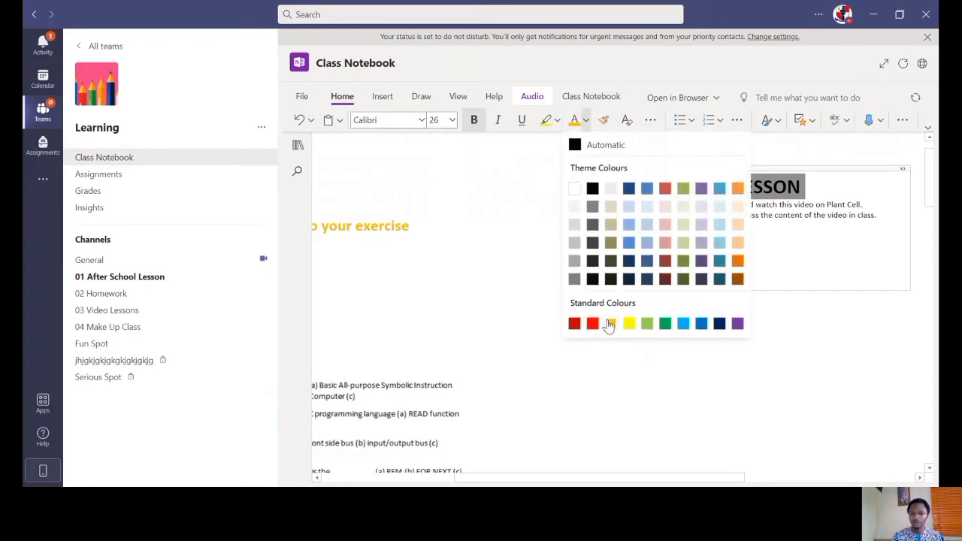
click(665, 323)
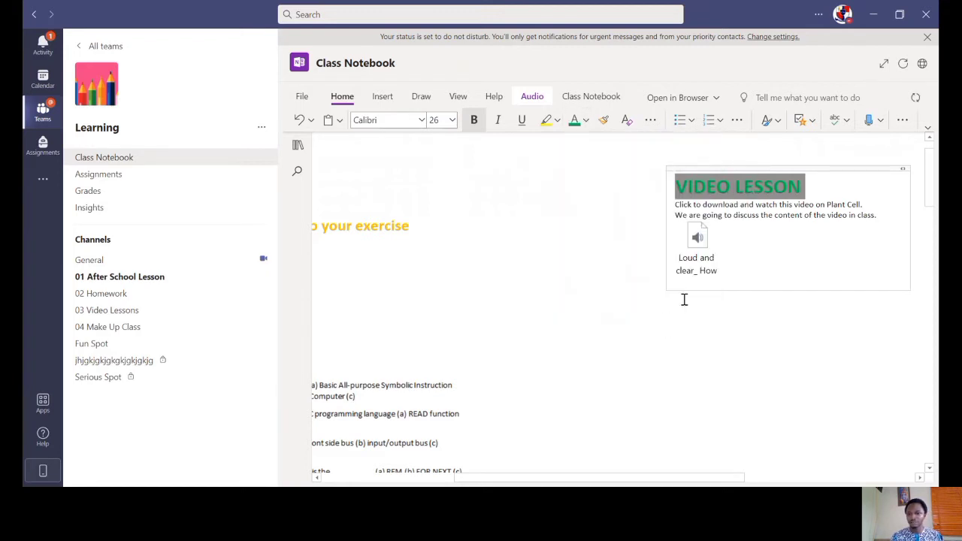
Format the two sentences below the video heading as bold, size 20, in the standard blue colour.
click(831, 216)
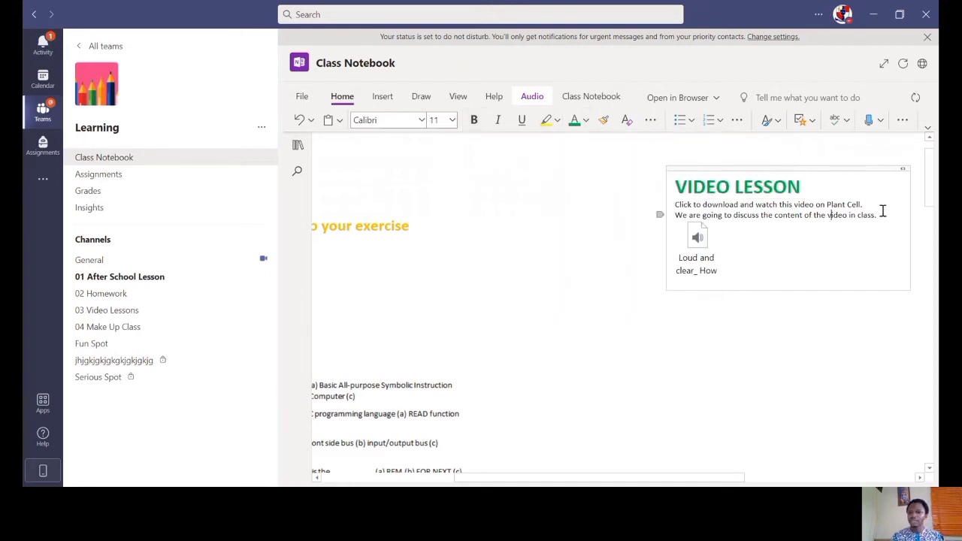
drag(882, 211, 673, 203)
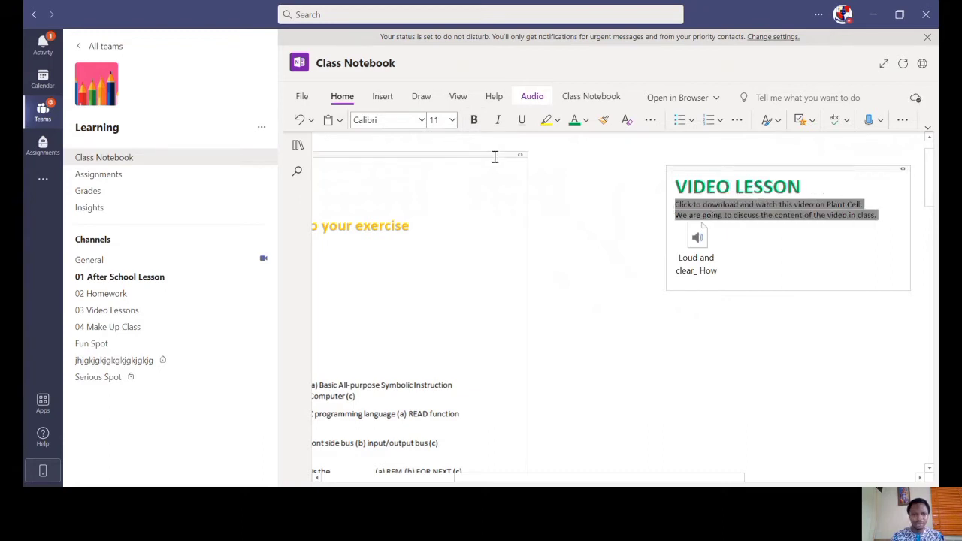
click(474, 121)
click(452, 120)
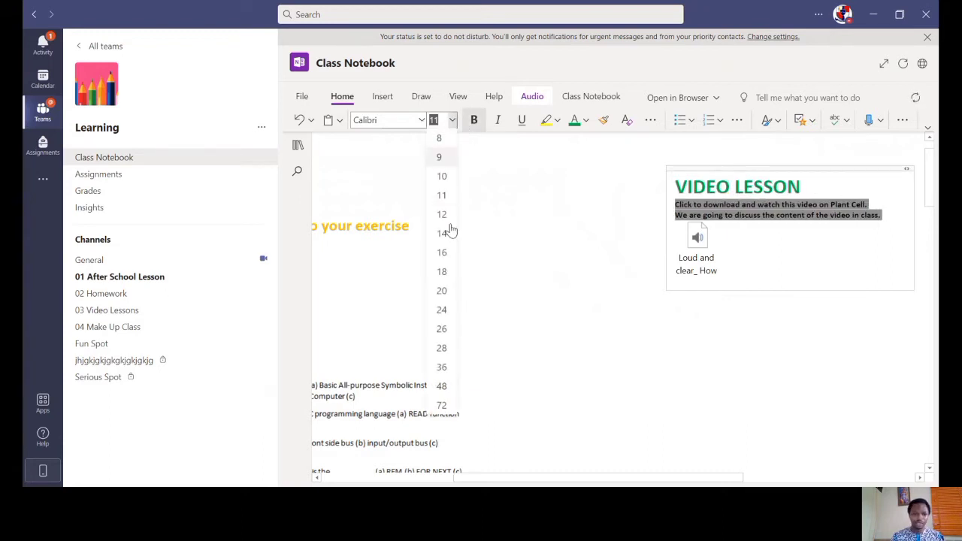
click(445, 293)
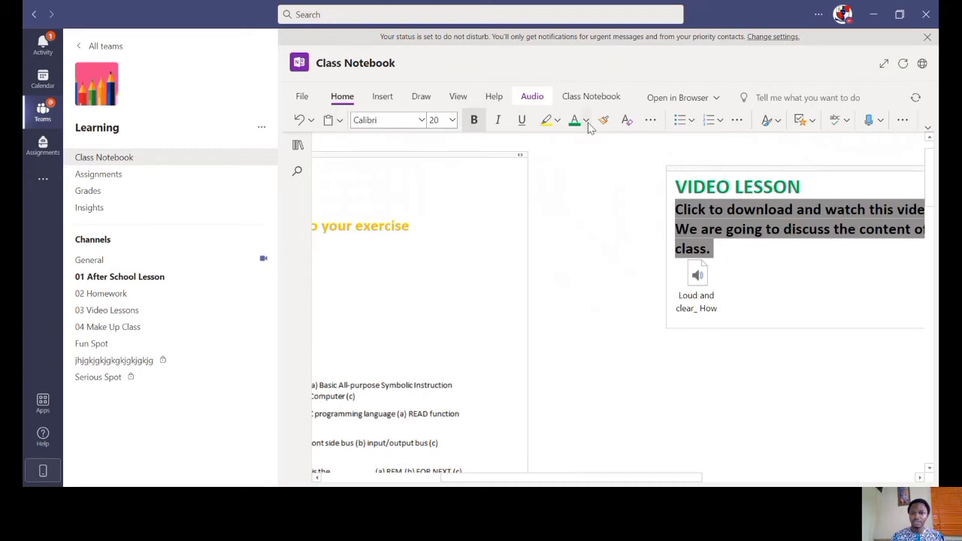
click(587, 122)
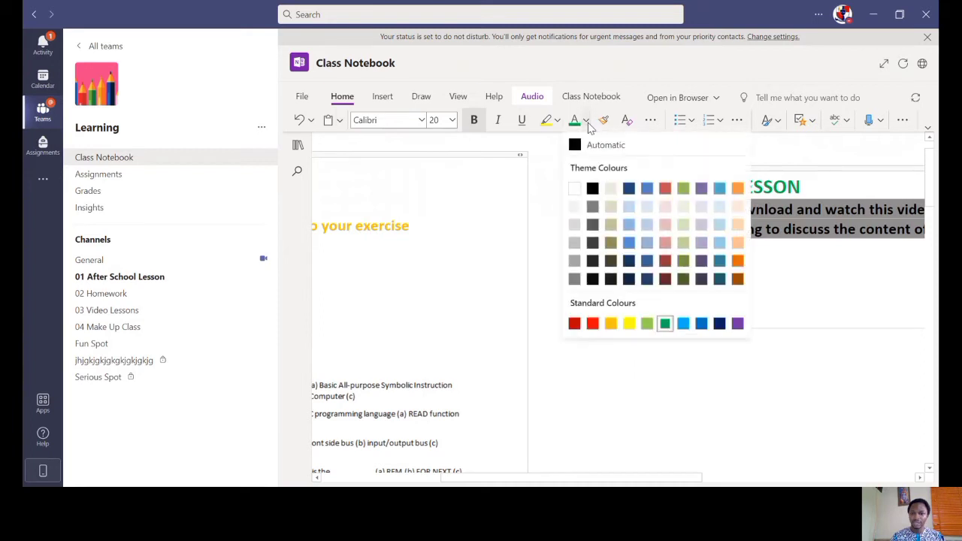
click(702, 324)
click(819, 363)
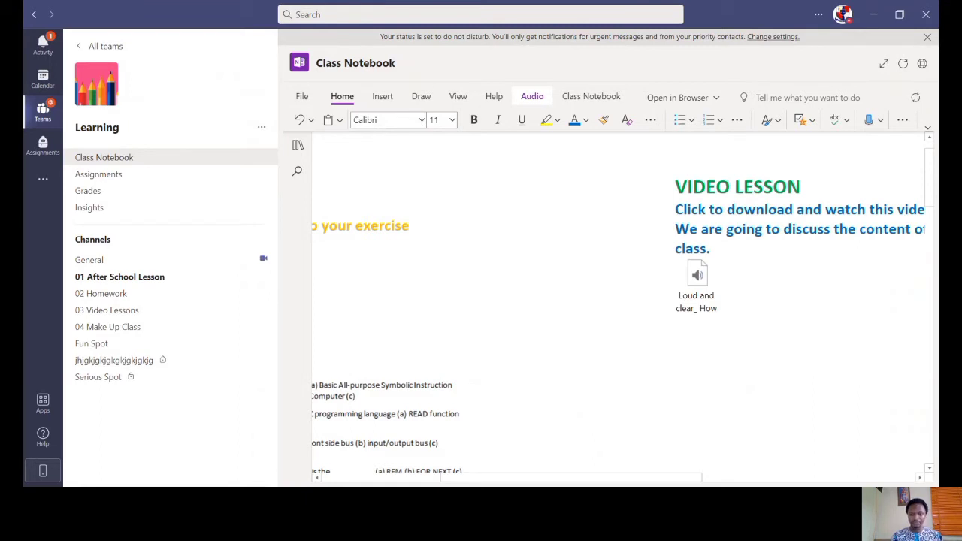
drag(681, 476, 738, 469)
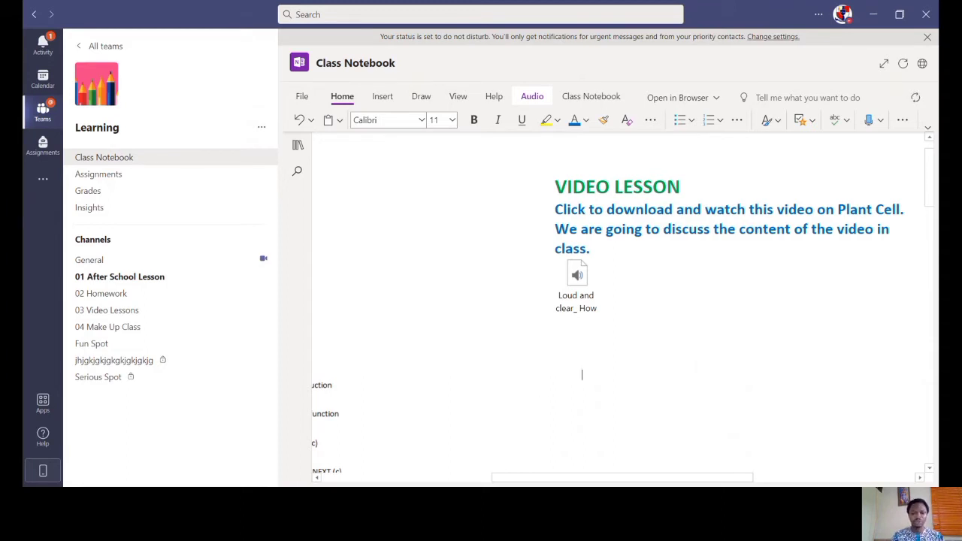
Switch to Office 365 in the browser and open the existing "01 Plant Cell" quiz in Forms.
key(alt+Tab)
key(alt+Tab)
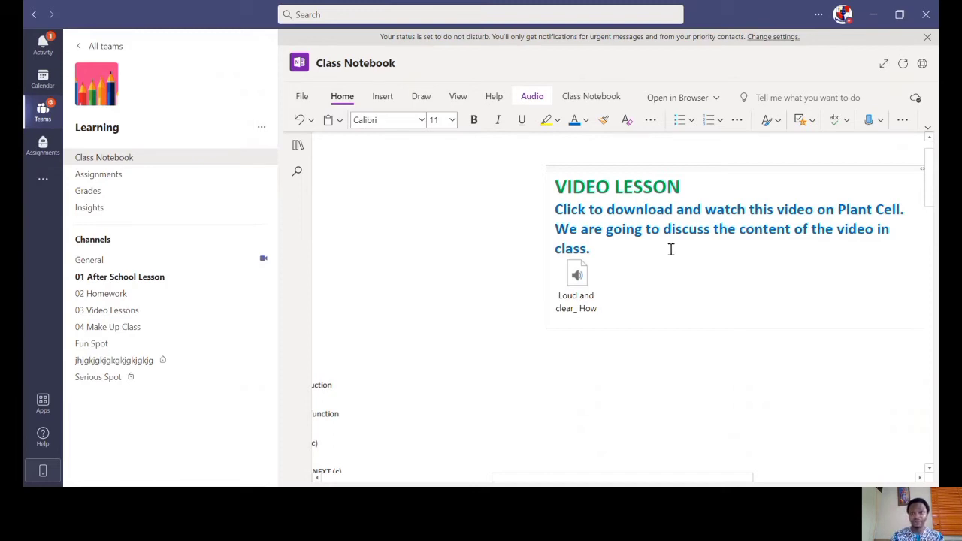
key(alt+Tab)
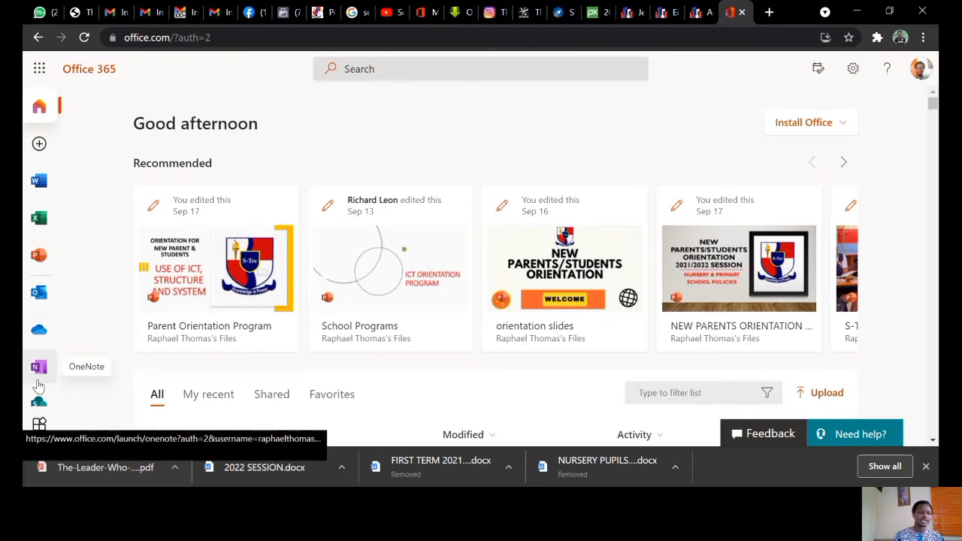
scroll(37, 385, down, 2)
scroll(38, 385, down, 5)
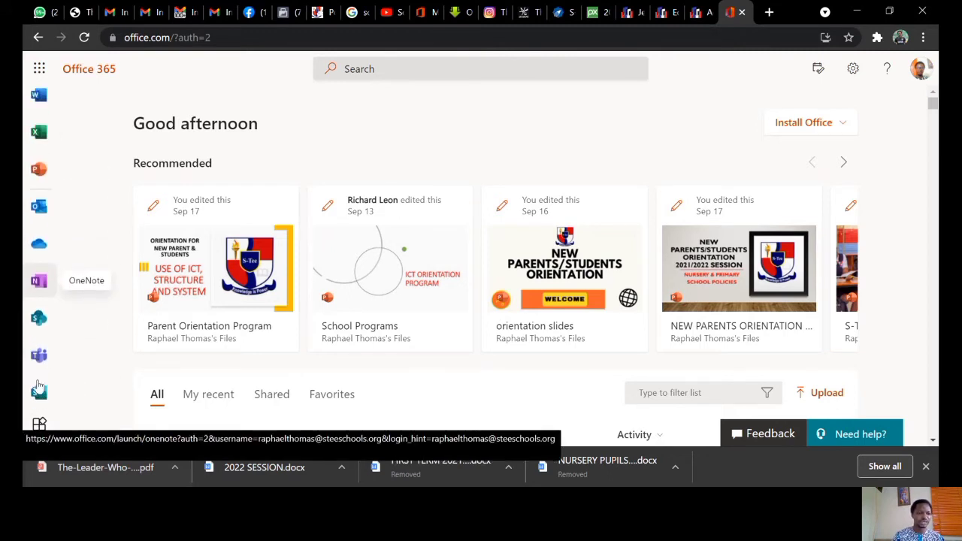
scroll(38, 387, up, 1)
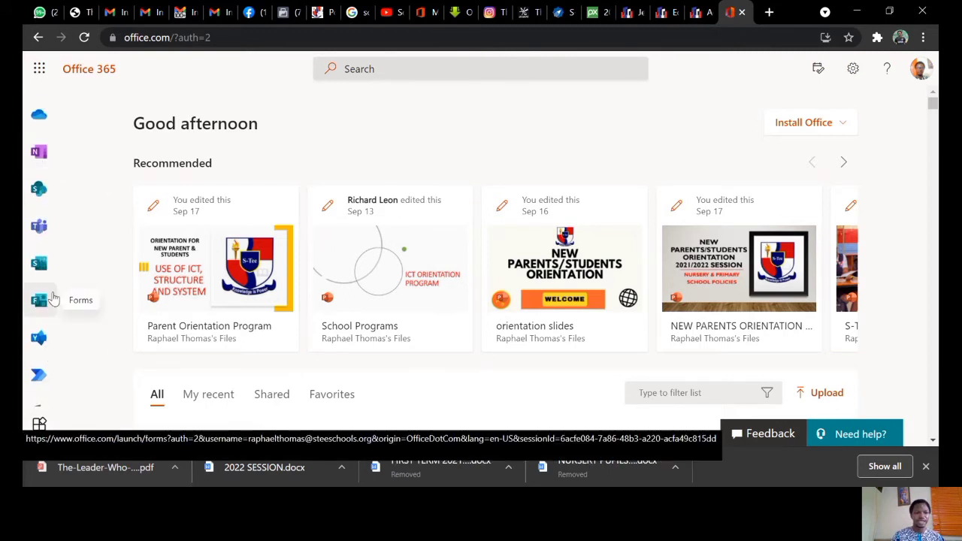
click(40, 312)
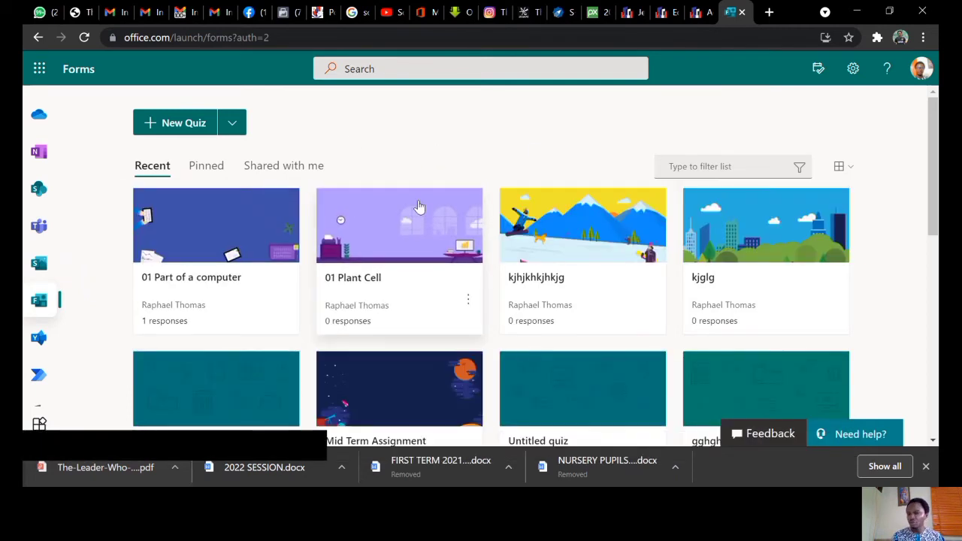
click(188, 132)
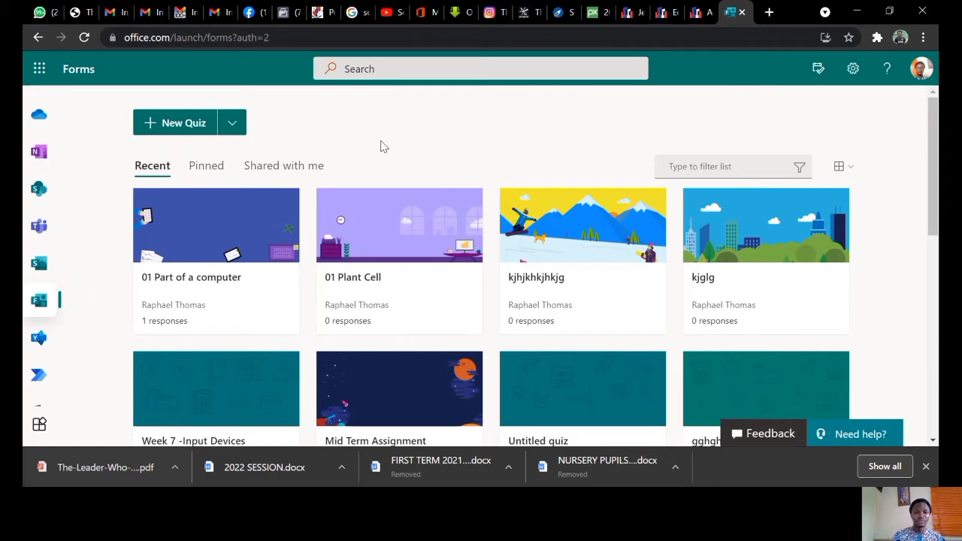
click(394, 252)
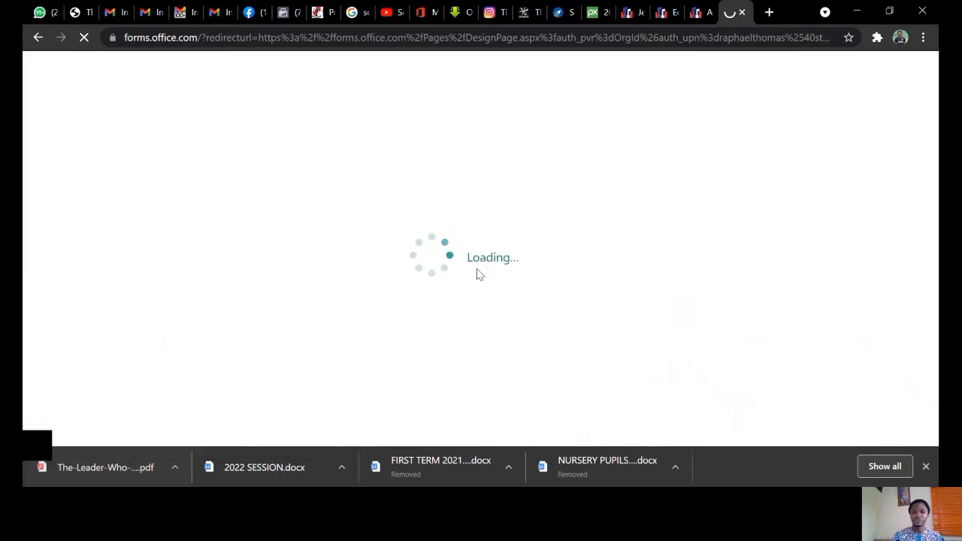
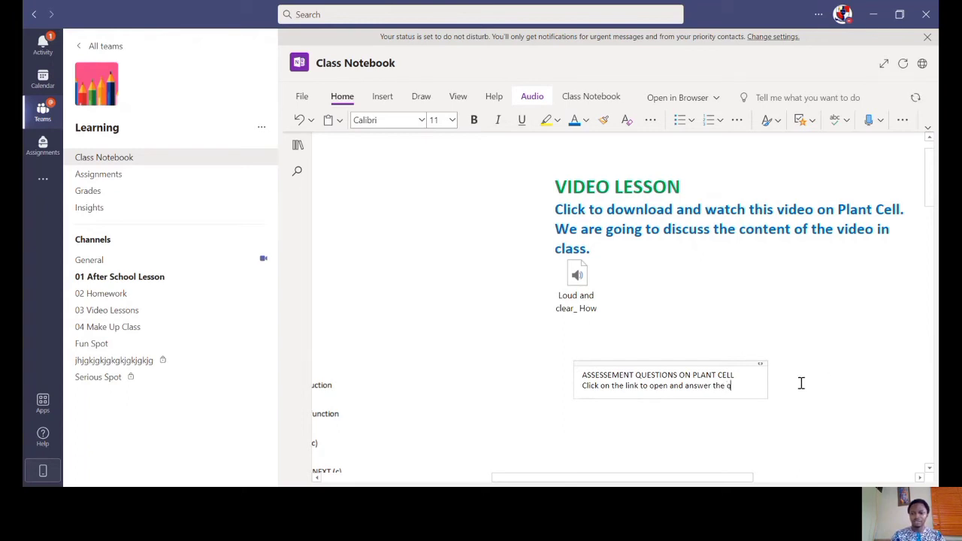
Complete the line below the assessment heading: "Click on the link to open and answer the questions. Ensure that you click on submit when done.".
text(uestions. Ensur)
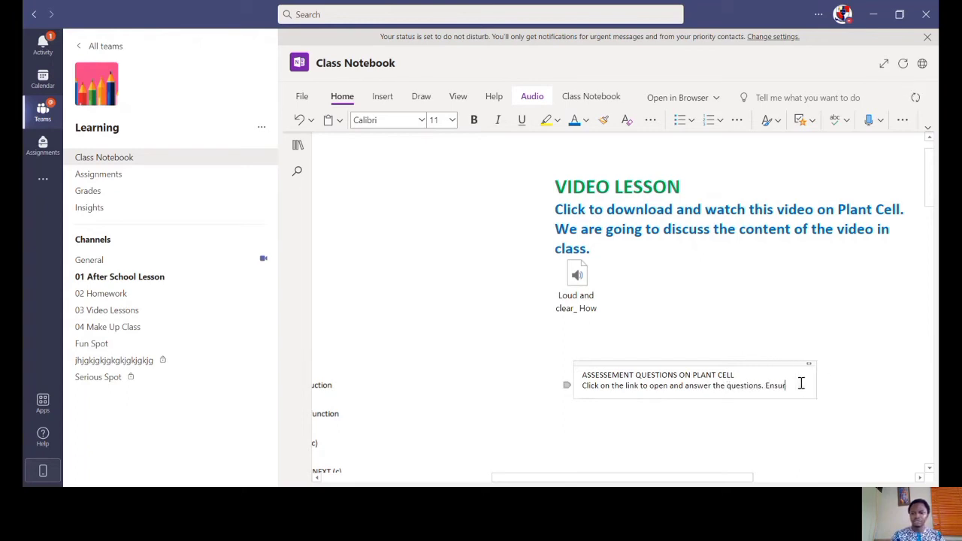
text(e that you click on su)
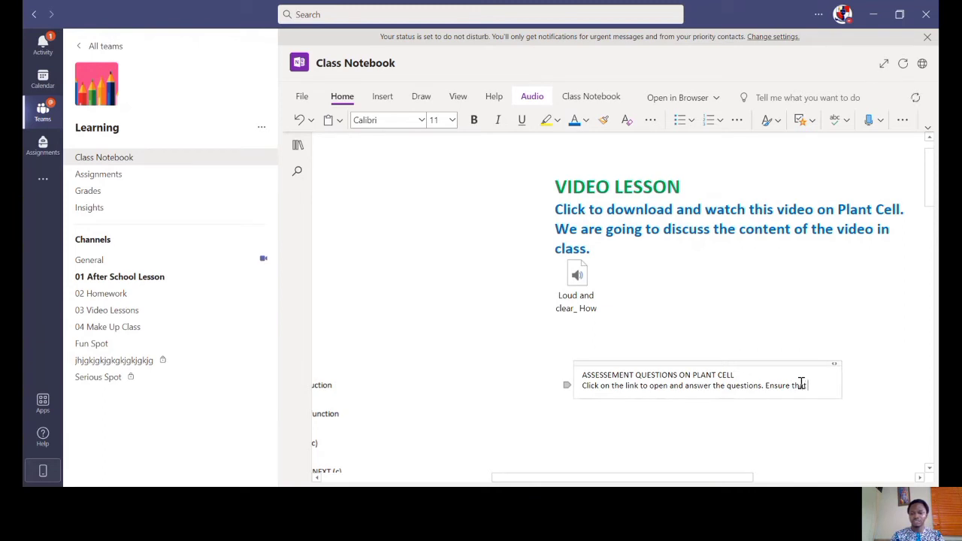
text(bmit)
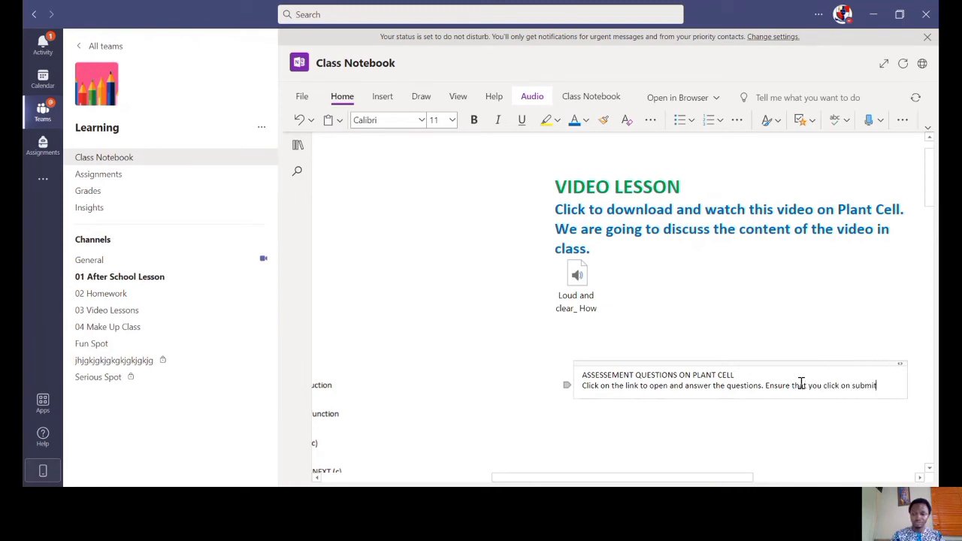
text( when done.)
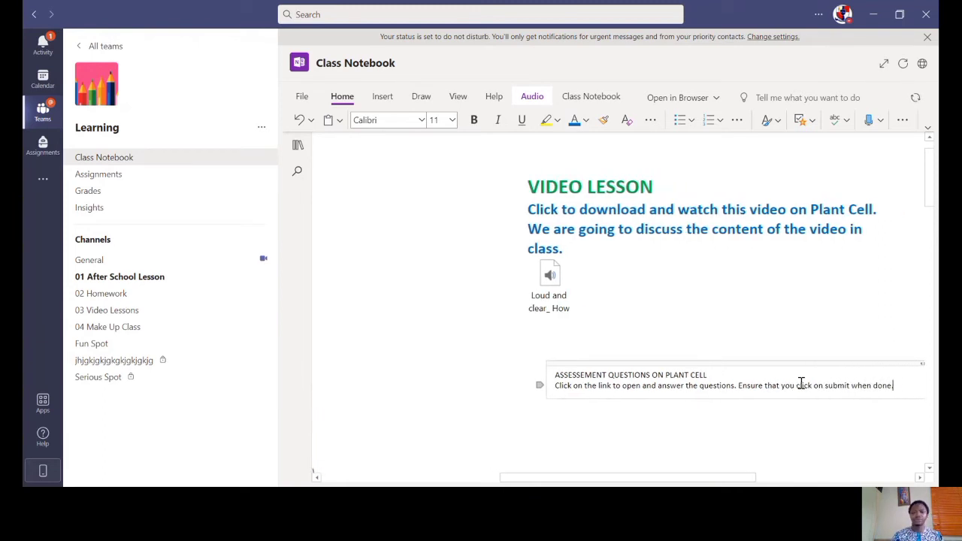
key(Return)
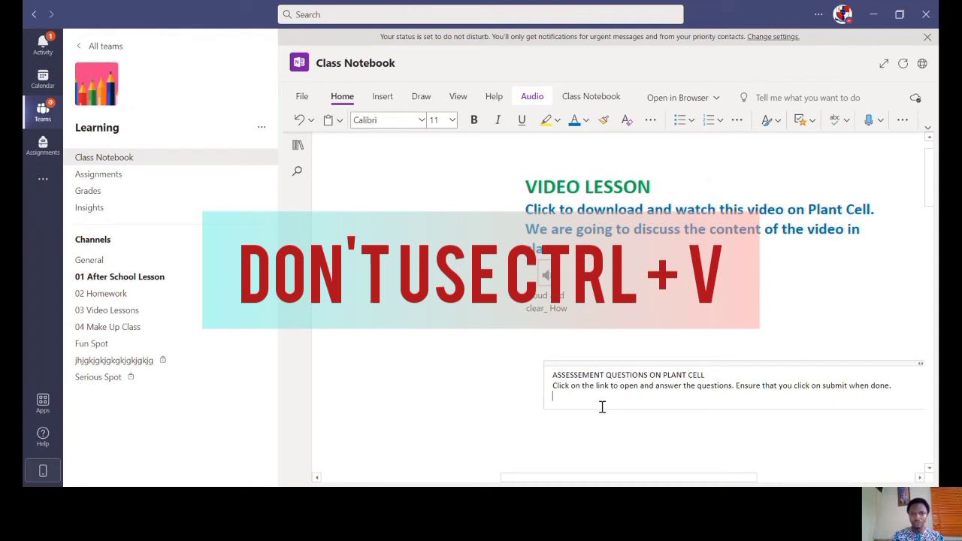
click(381, 99)
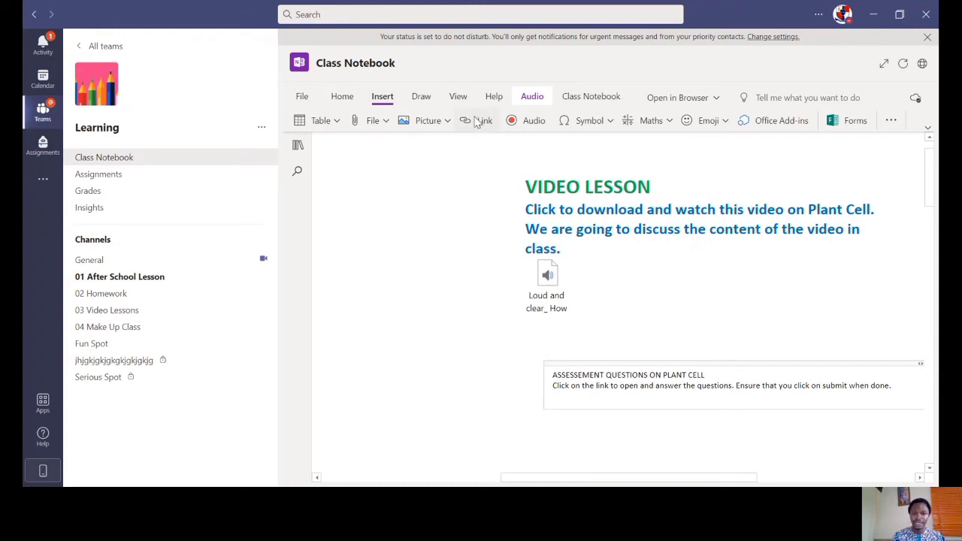
click(477, 122)
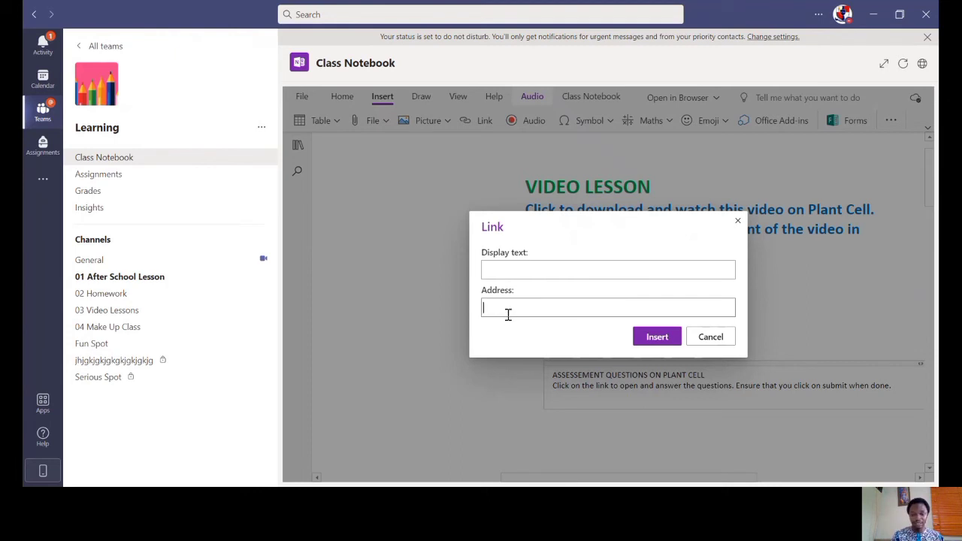
text(https://forms.office.com/r/gAJyKJZcqf)
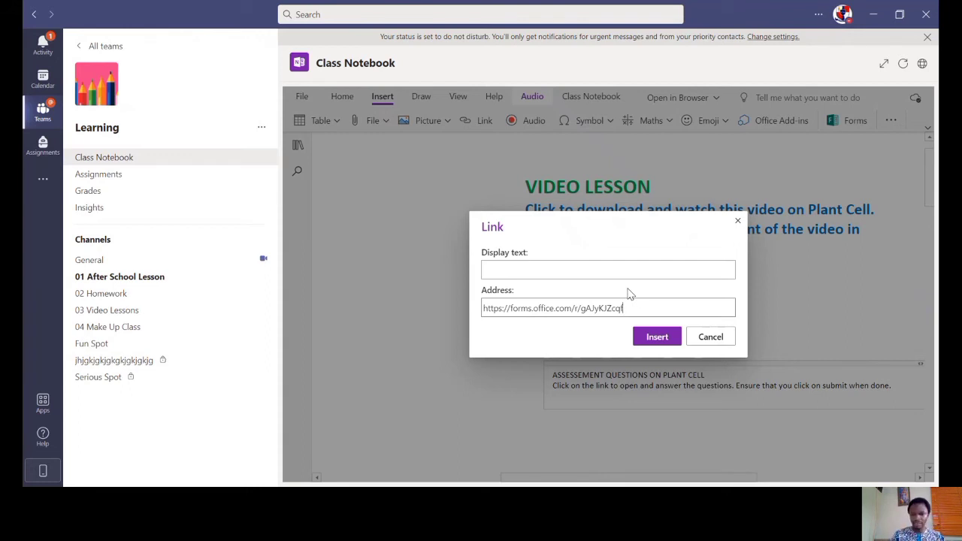
click(526, 270)
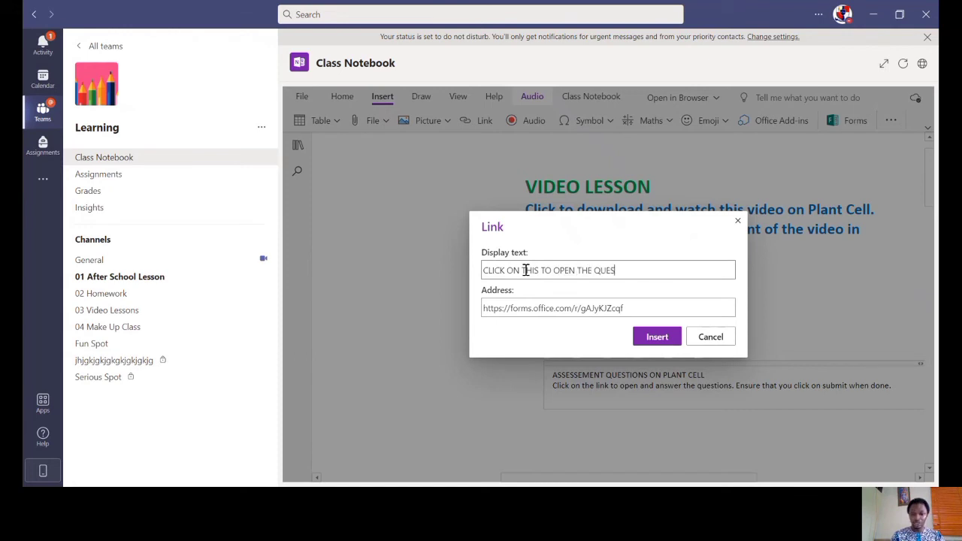
text(TION)
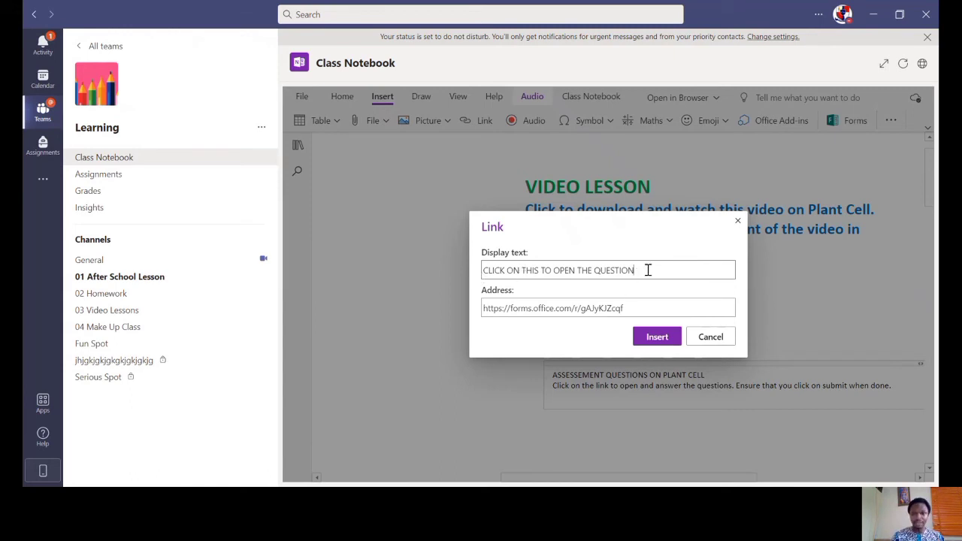
drag(647, 271, 476, 291)
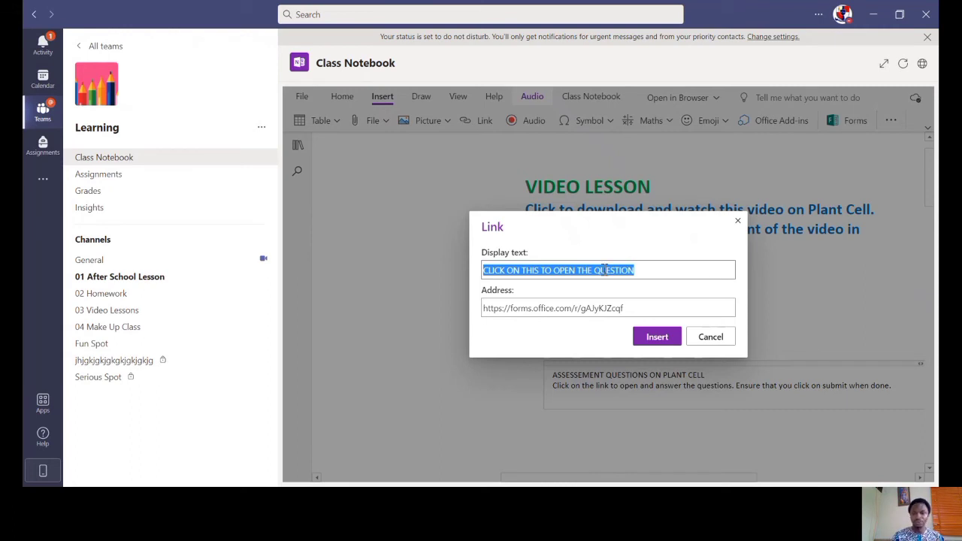
click(696, 275)
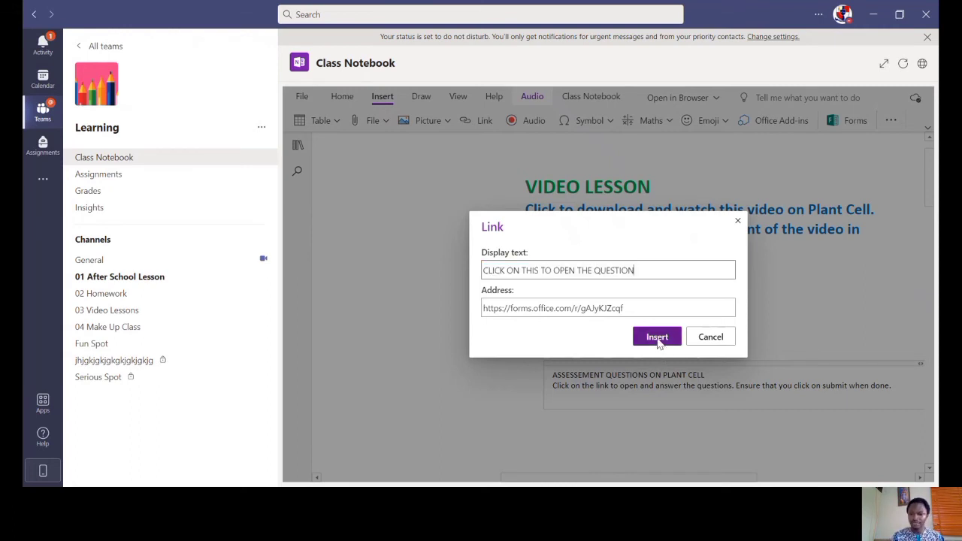
click(657, 337)
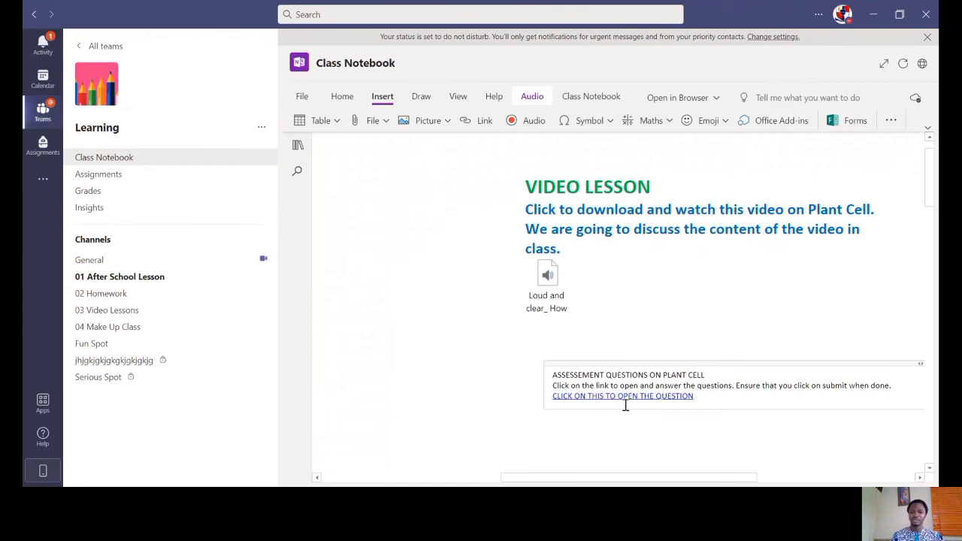
Format the "ASSESSEMENT QUESTIONS ON PLANT CELL" heading as bold, size 26, Comic Sans MS, in the standard dark red colour.
scroll(768, 387, down, 1)
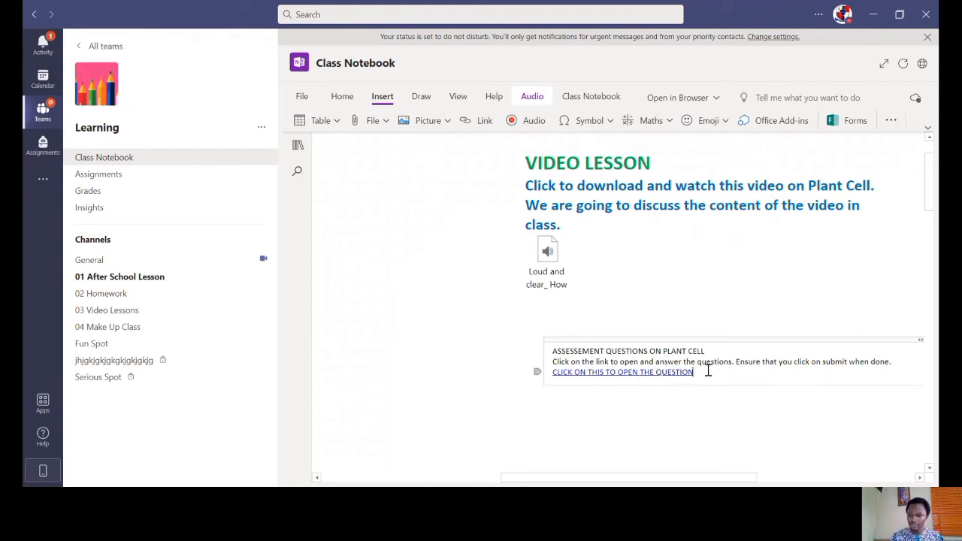
drag(716, 351, 543, 350)
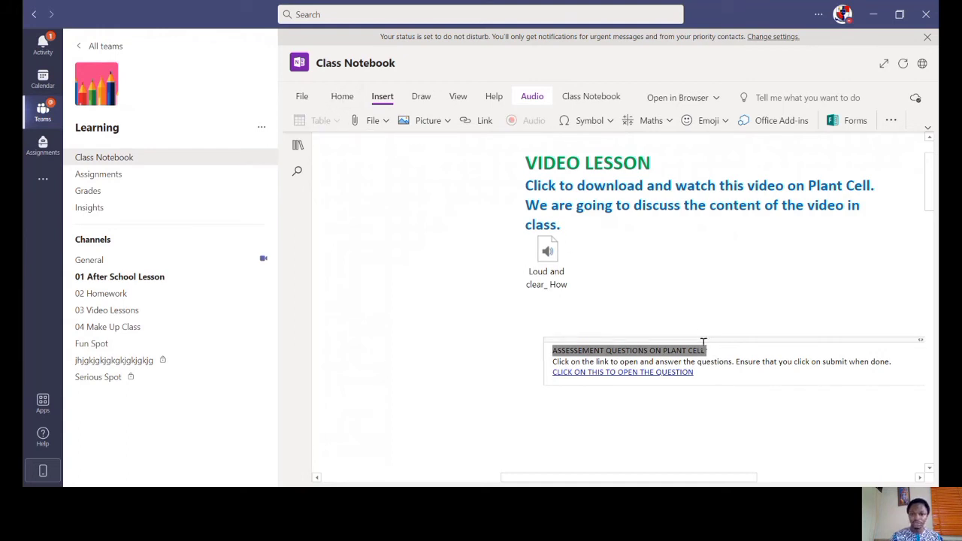
click(342, 99)
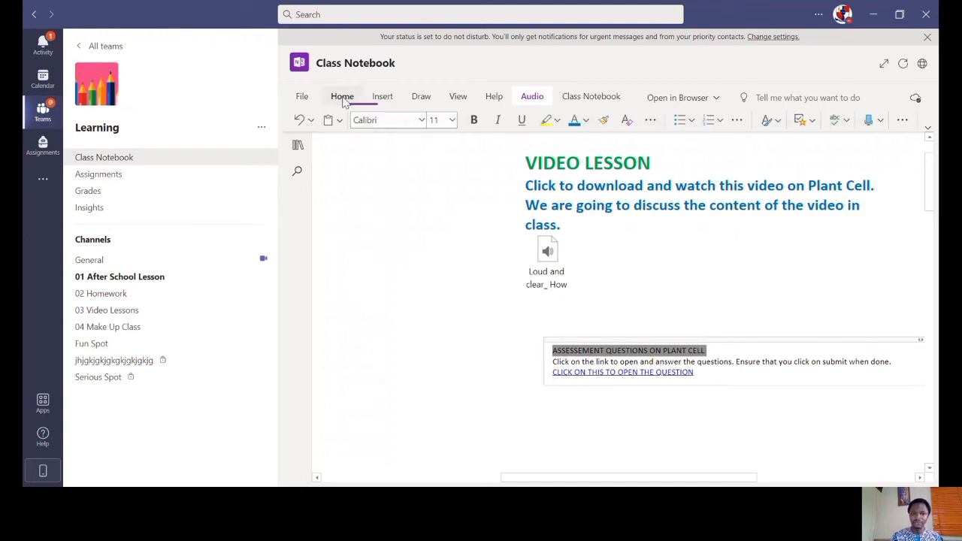
click(475, 122)
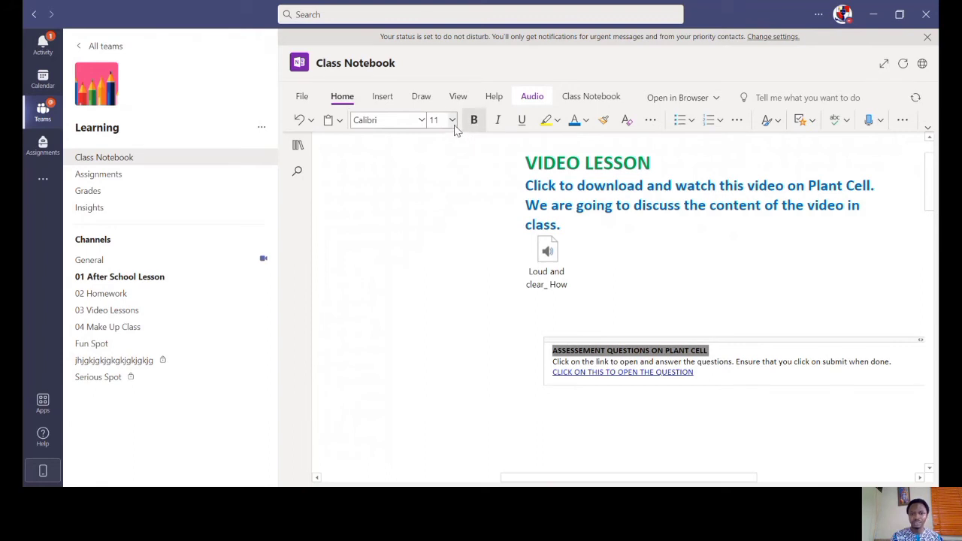
click(452, 121)
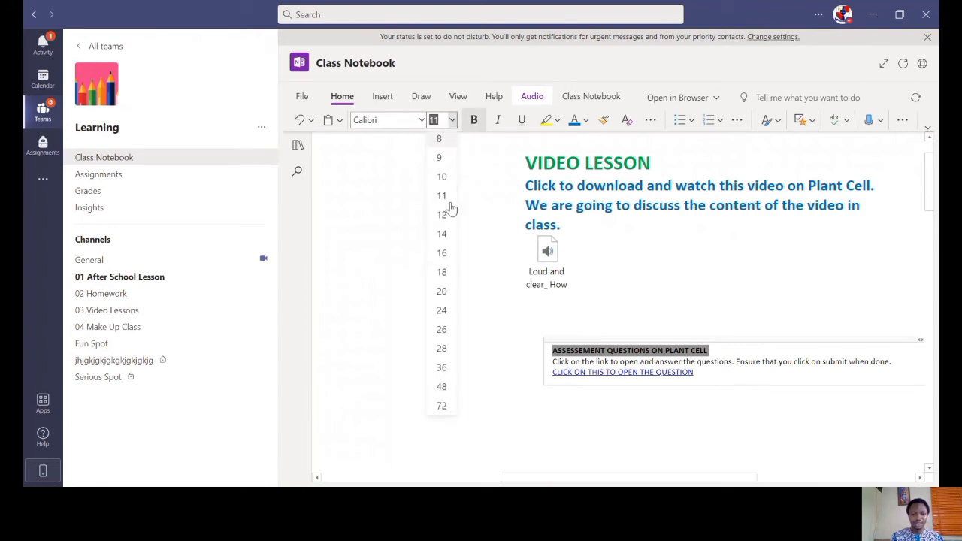
click(442, 329)
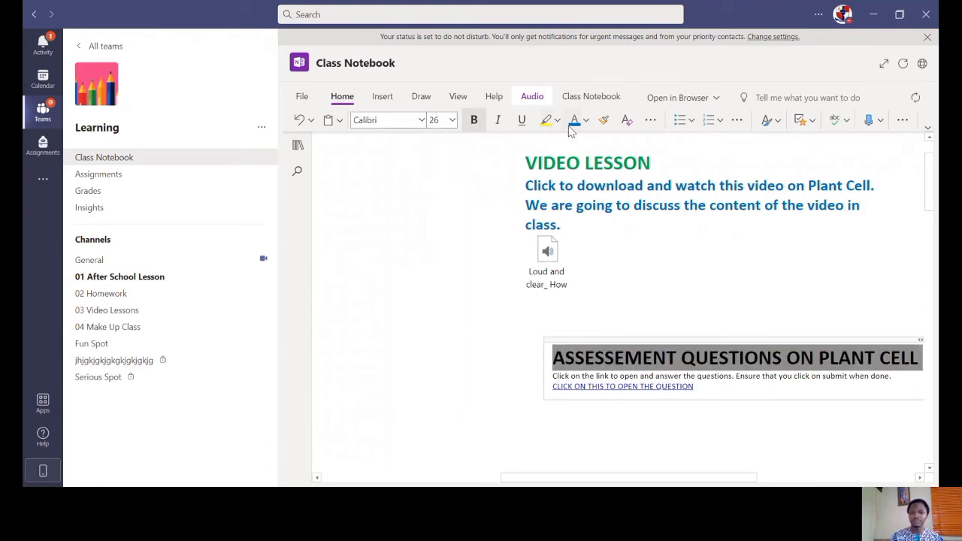
click(423, 120)
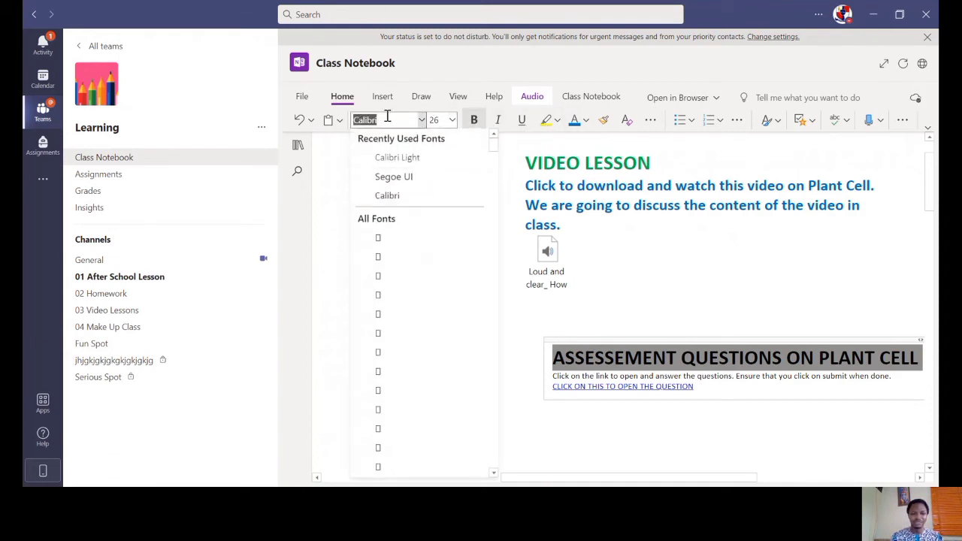
text(Comic Sans MS)
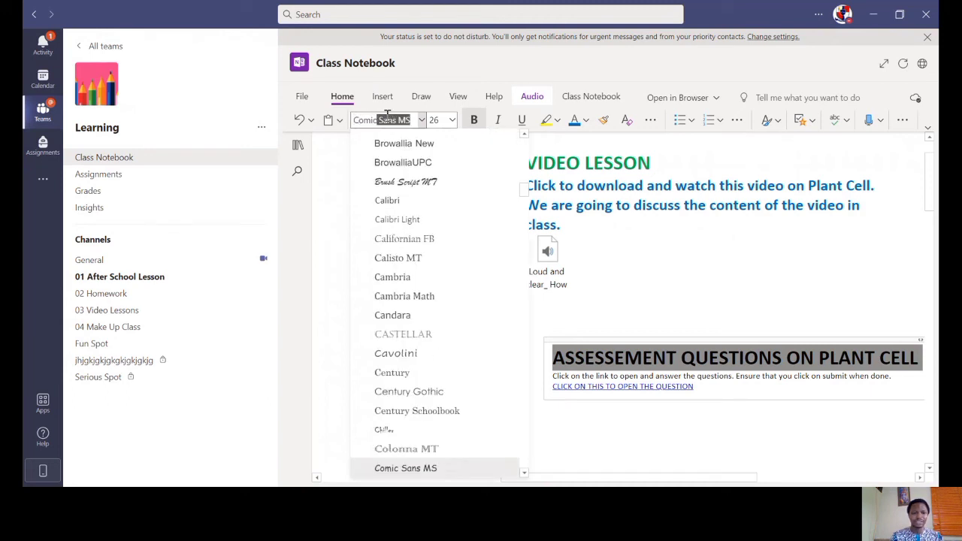
key(Return)
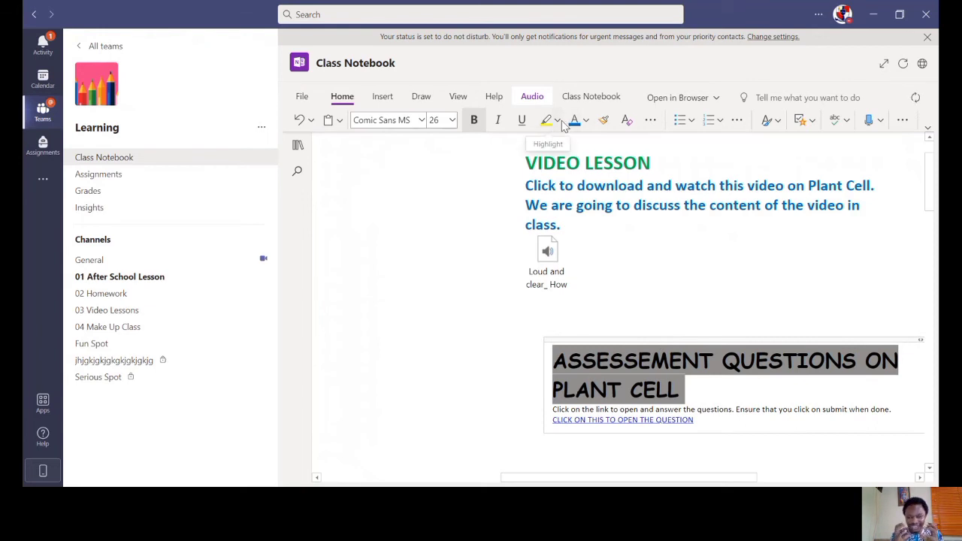
click(586, 121)
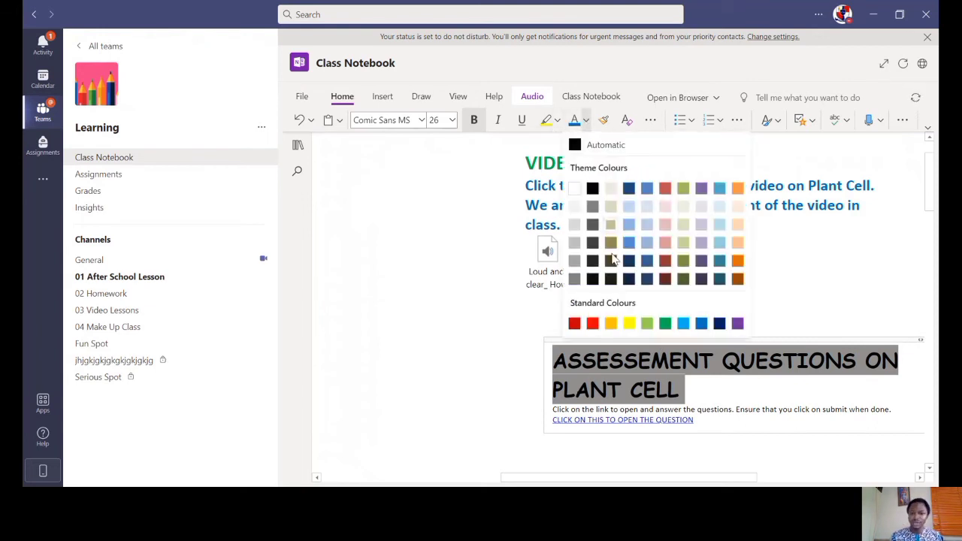
click(576, 328)
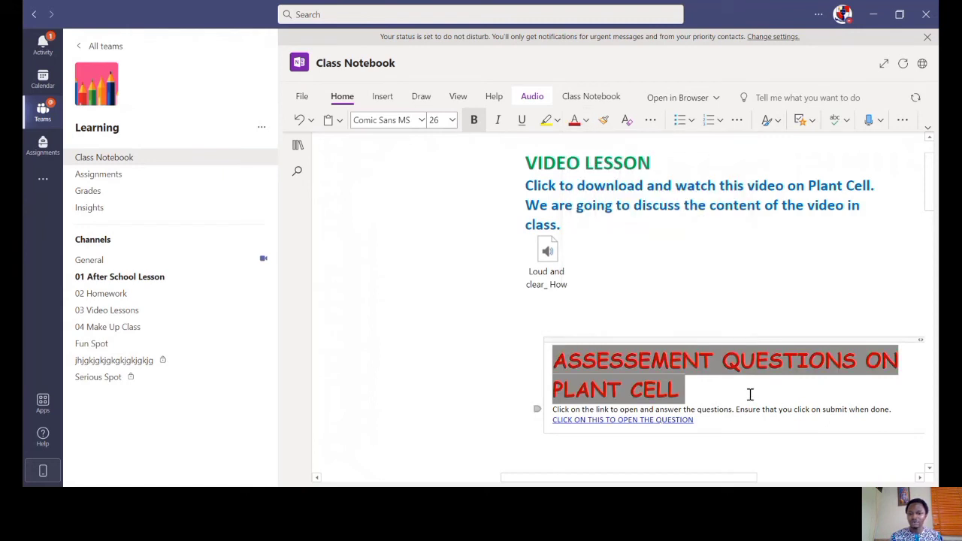
click(726, 390)
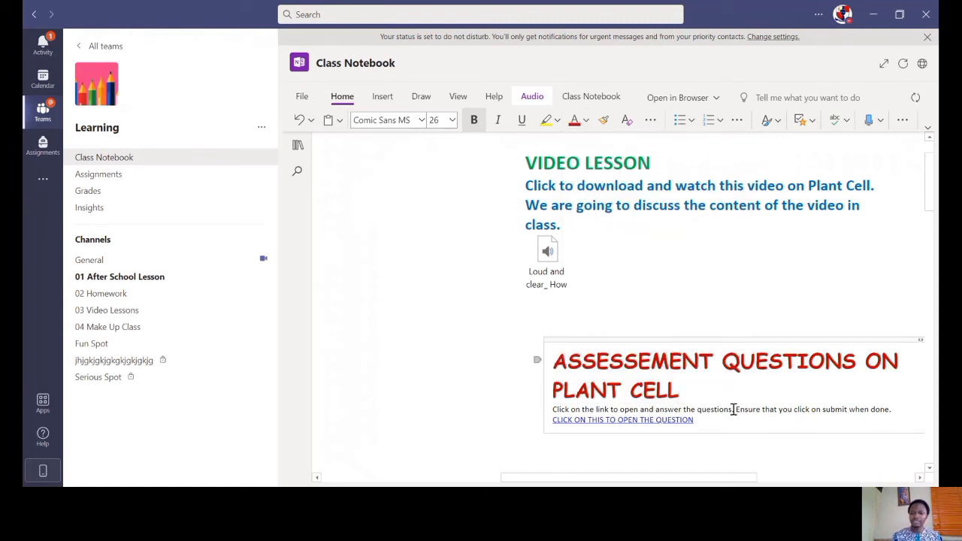
Format the instruction sentences below the assessment heading as bold, size 16, Comic Sans MS, in the standard blue colour.
drag(895, 411, 553, 409)
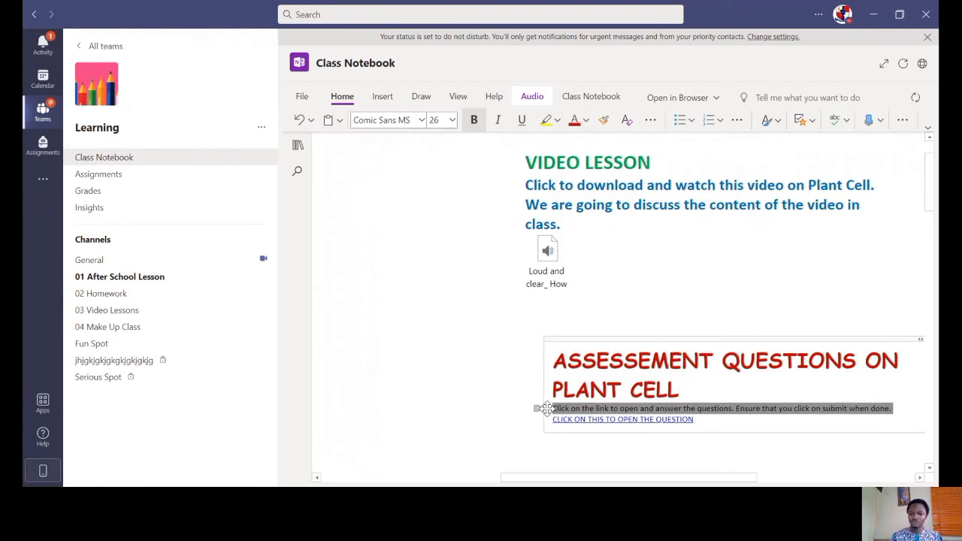
click(423, 123)
text(Comic Sans MS)
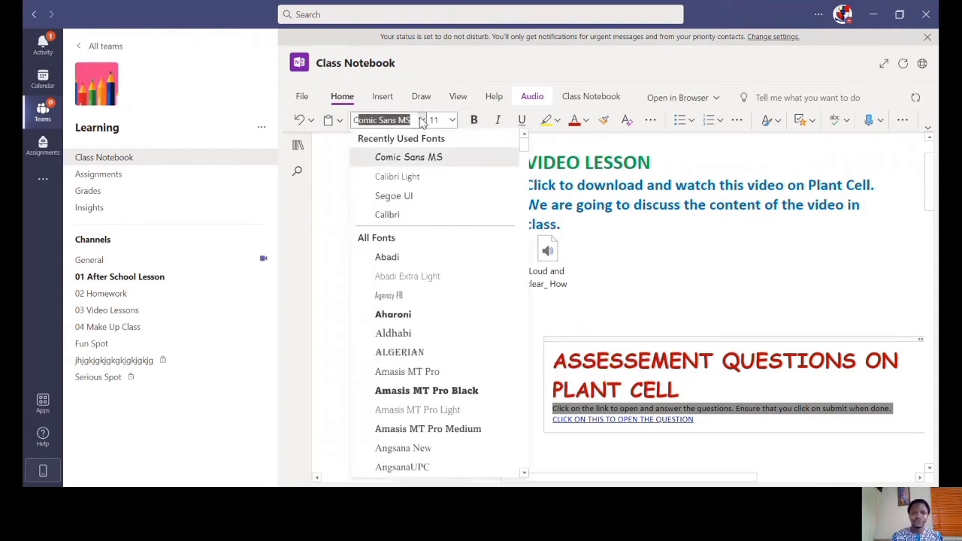
click(410, 158)
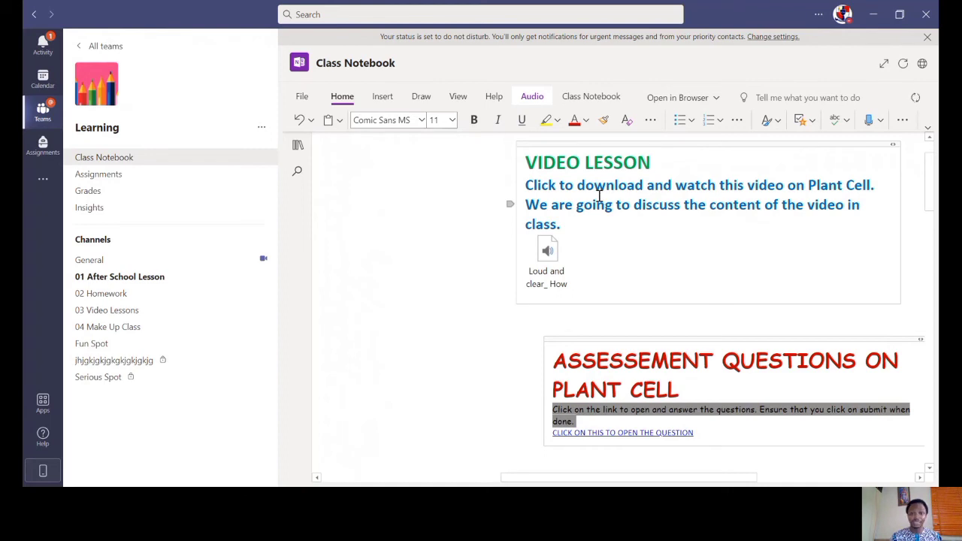
click(585, 120)
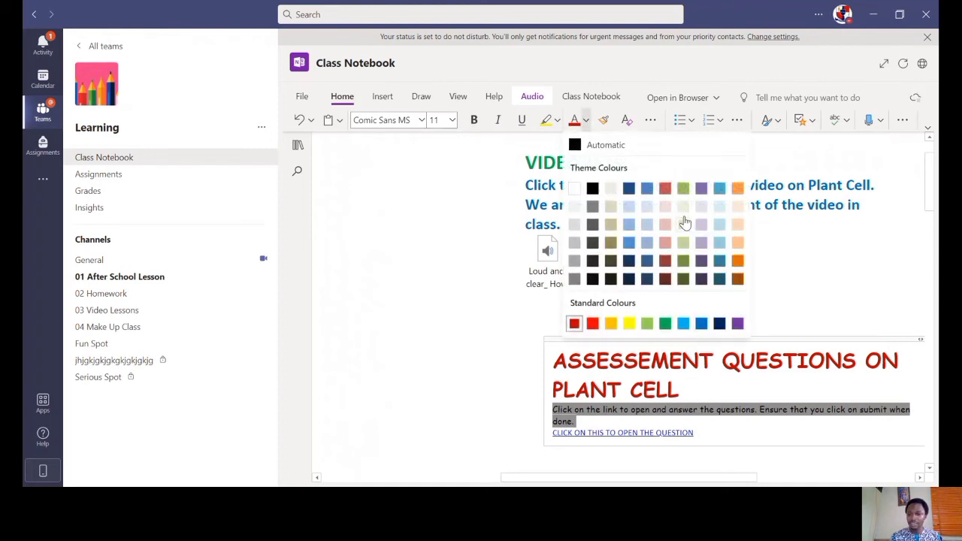
click(702, 324)
click(473, 120)
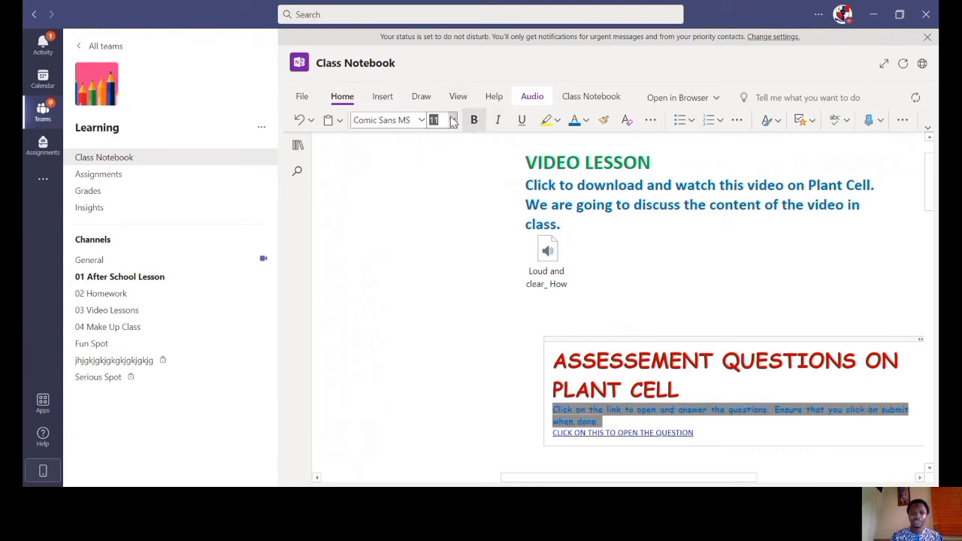
click(452, 120)
click(447, 252)
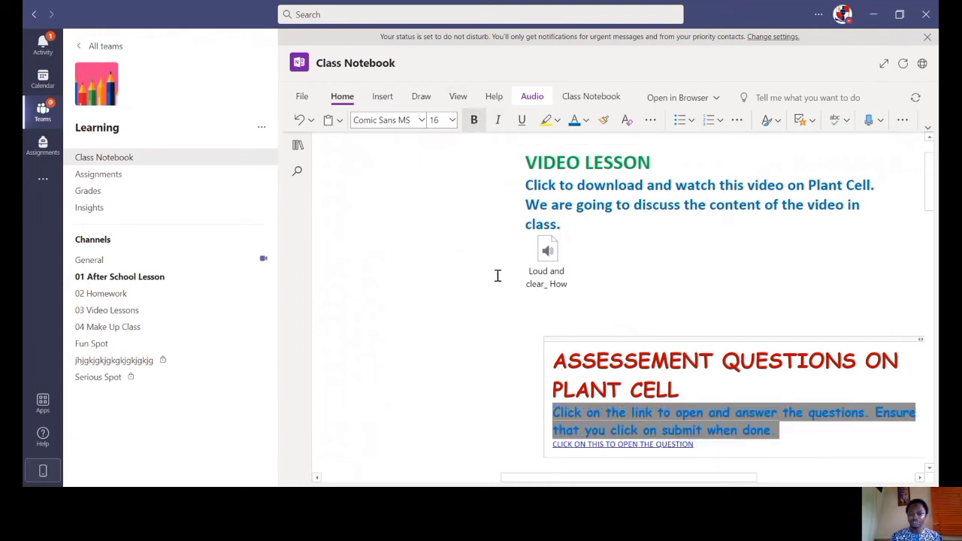
scroll(677, 316, down, 1)
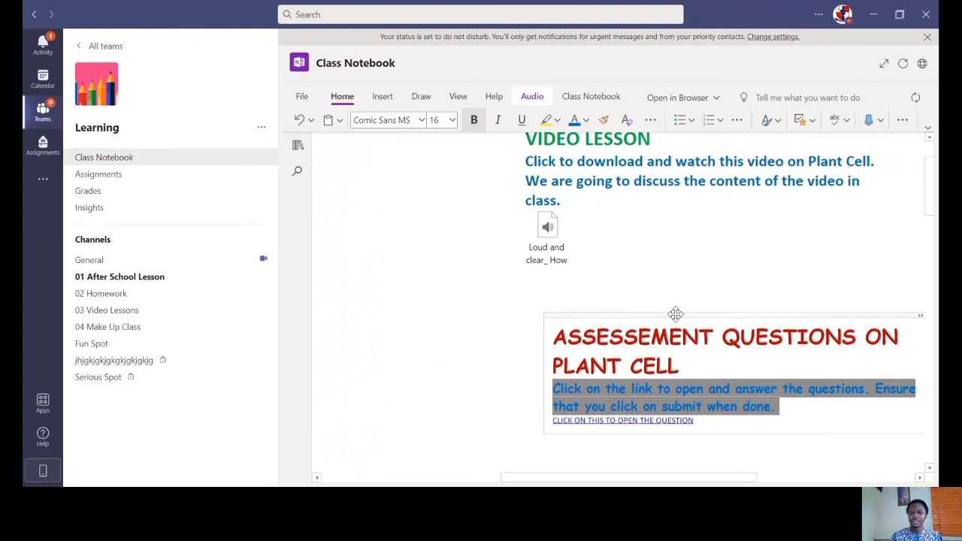
click(661, 273)
key(Left)
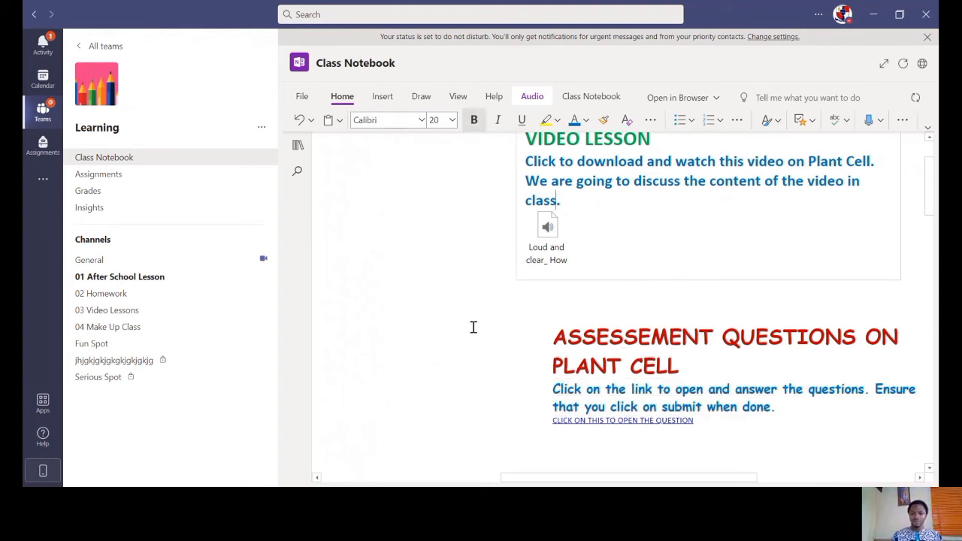
drag(736, 478, 765, 473)
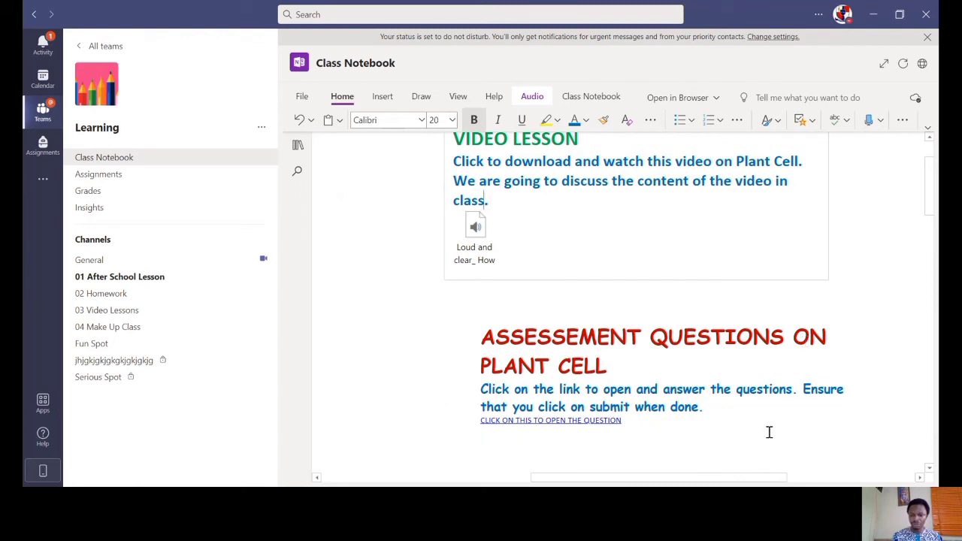
Distribute the Plant Cell page to the Week 1 section of every student's notebook.
drag(735, 477, 549, 452)
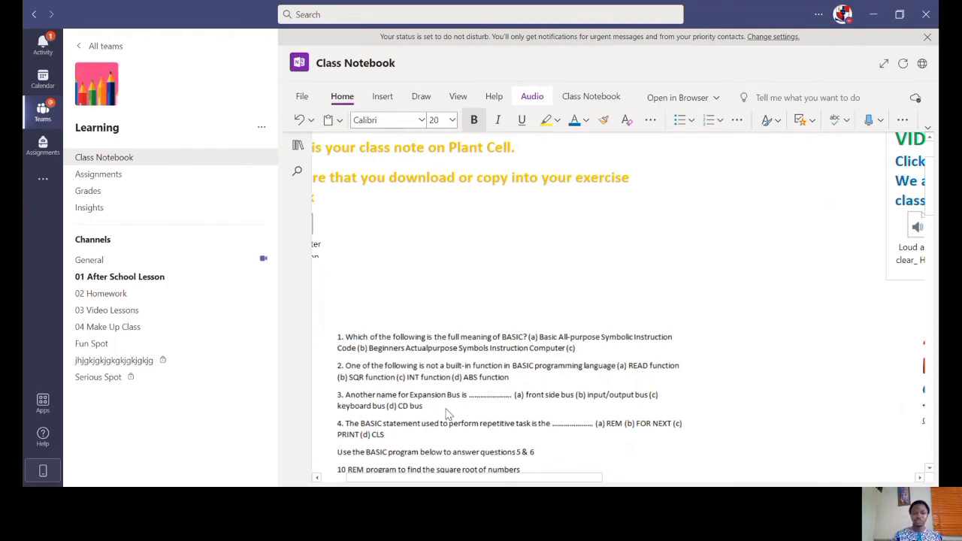
scroll(446, 412, right, 1)
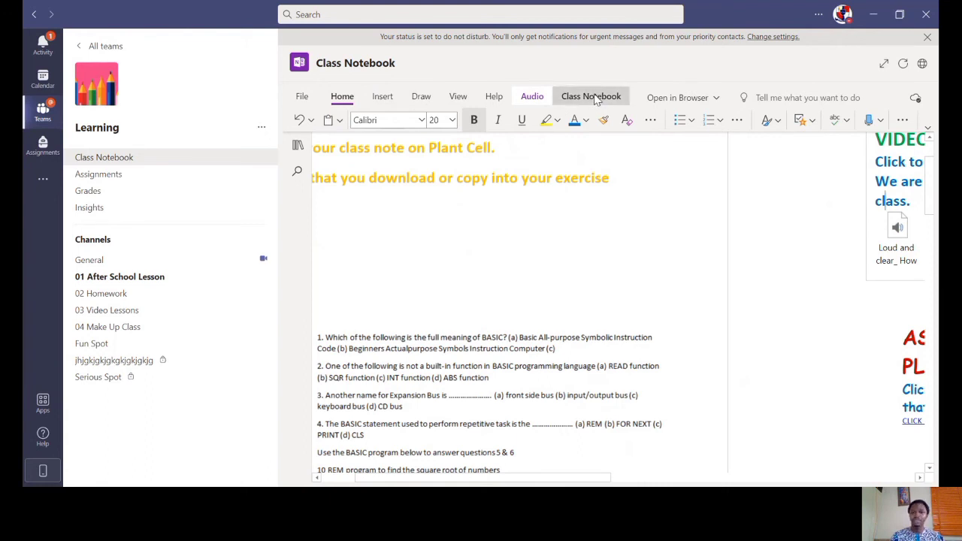
click(587, 97)
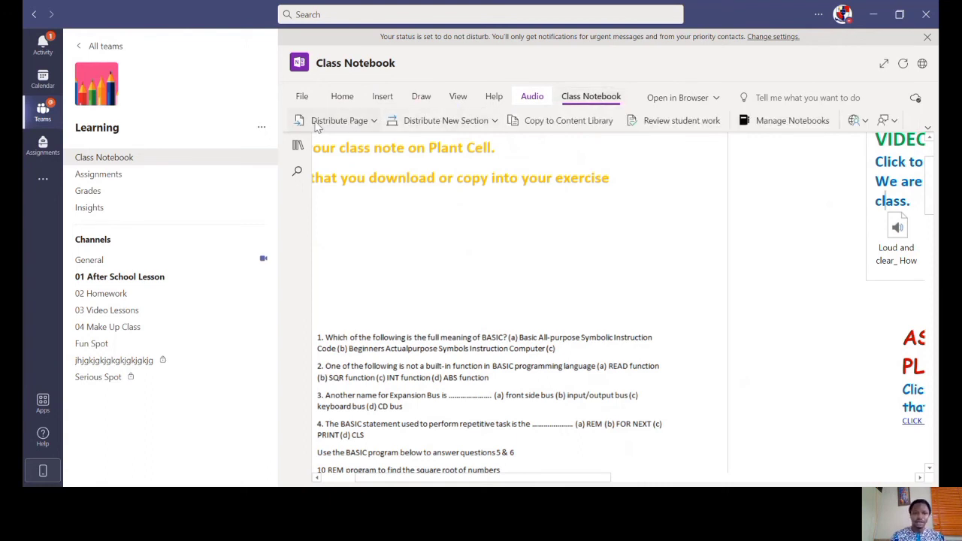
click(374, 123)
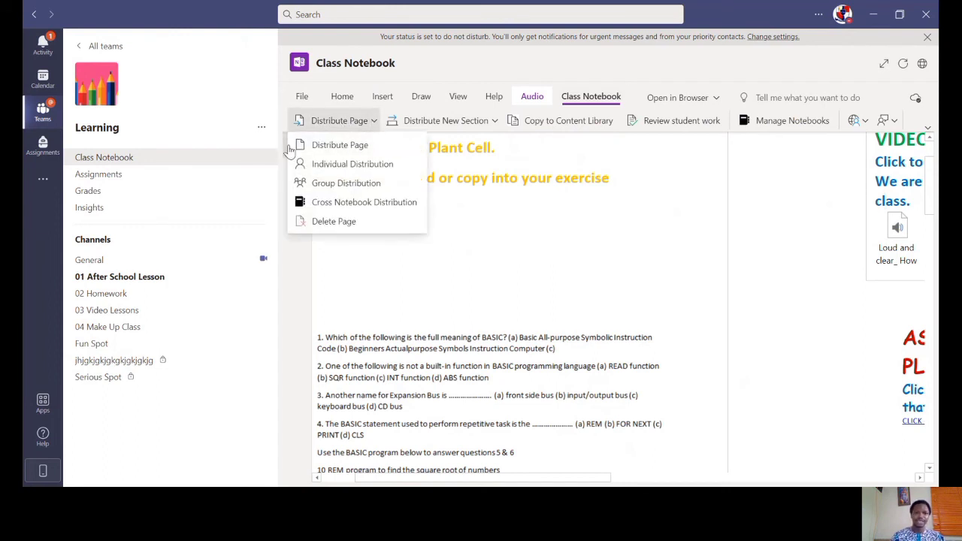
click(350, 149)
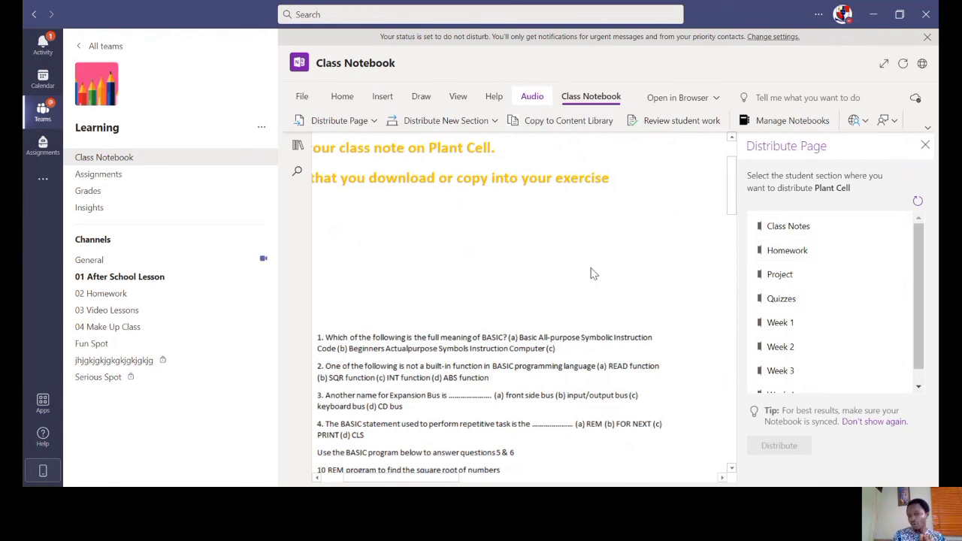
click(787, 332)
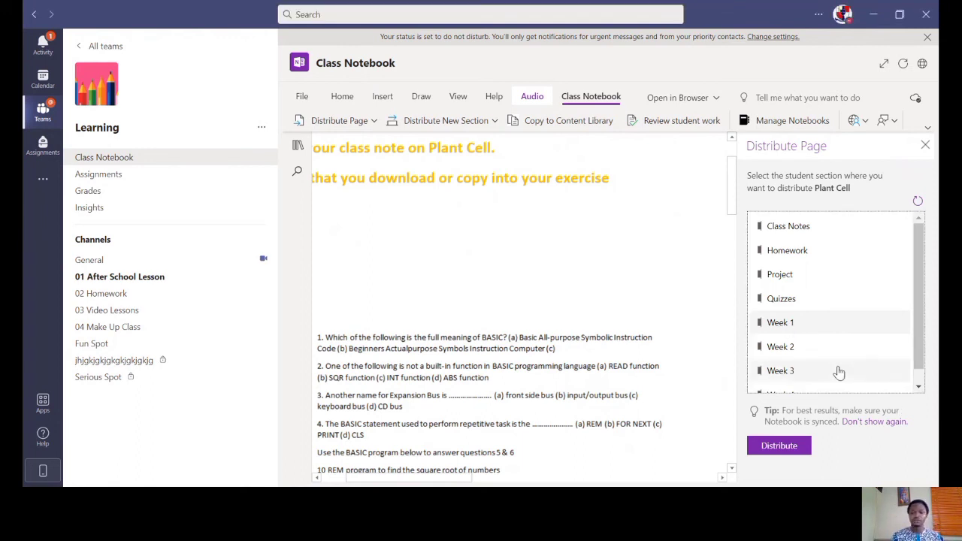
click(793, 329)
click(792, 328)
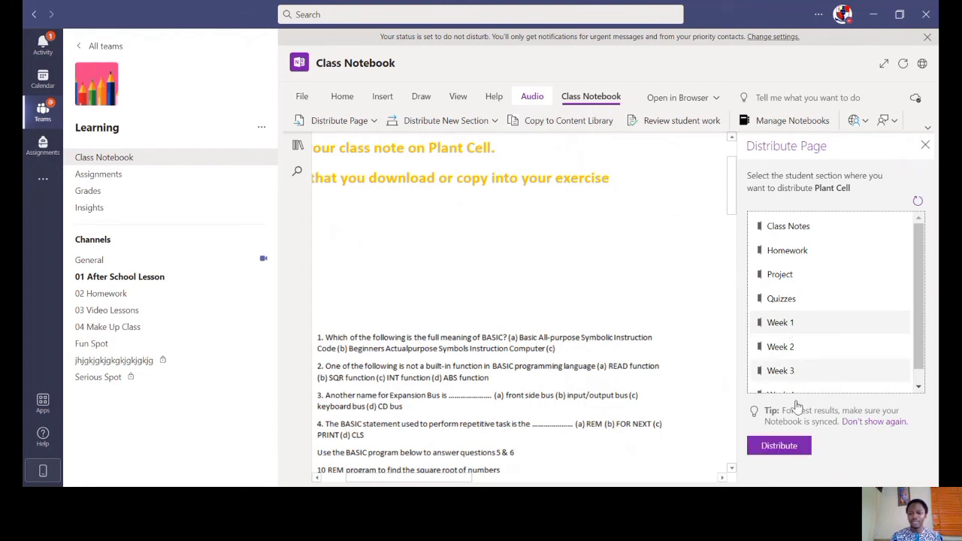
click(789, 448)
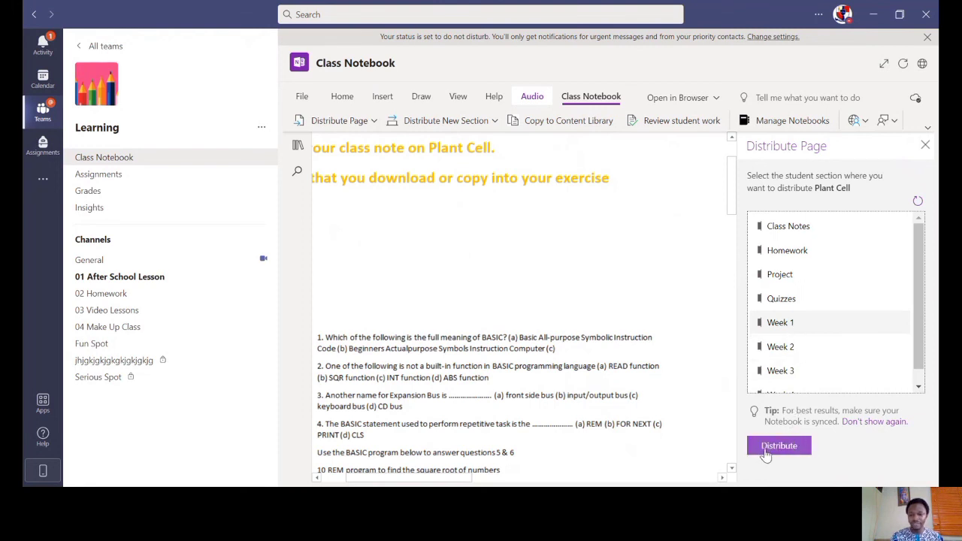
click(765, 449)
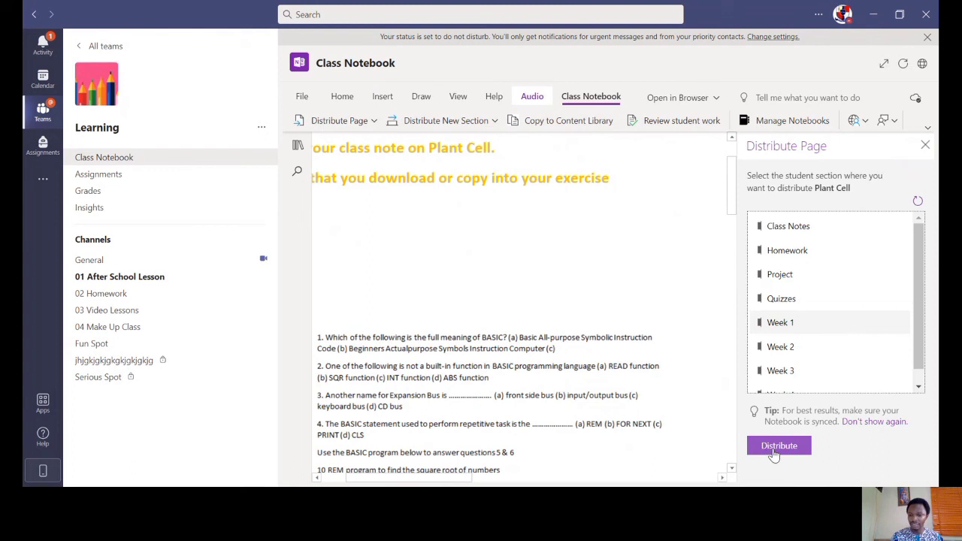